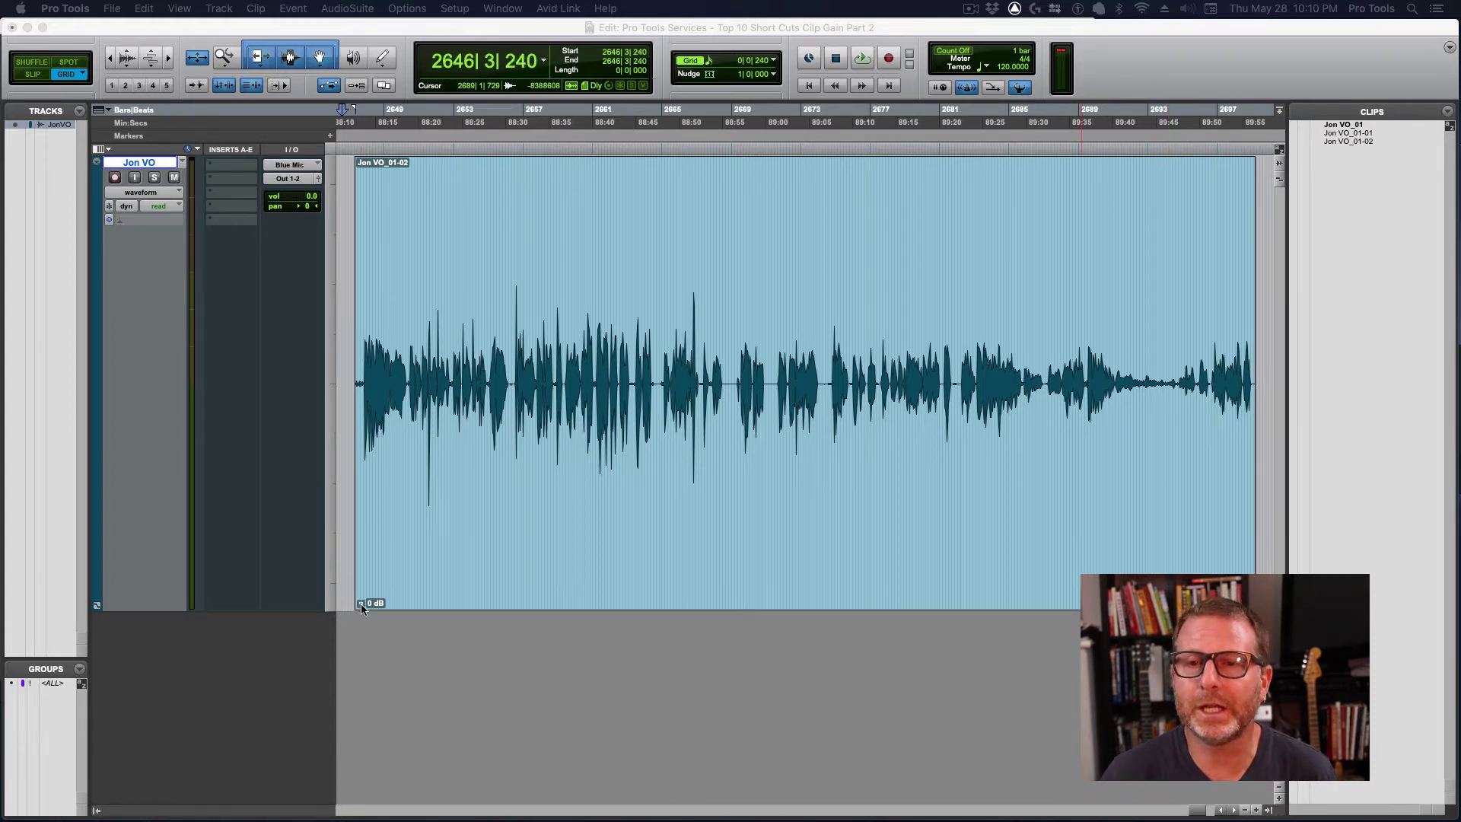
Step: Raise clip gain on a selected voice-over stretch, then boost a later stretch to about +13 dB
drag(361, 604, 361, 603)
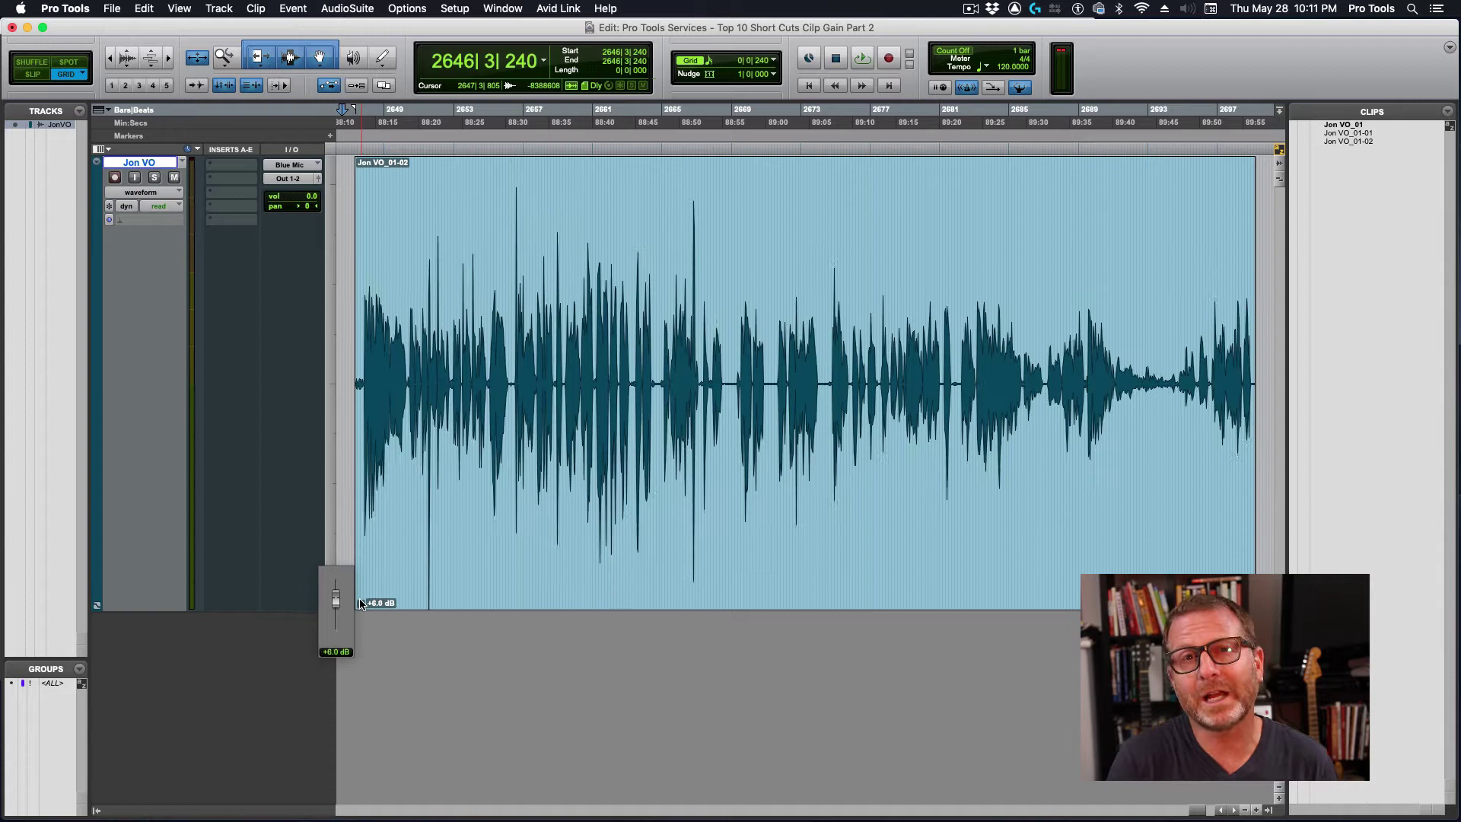
drag(736, 251, 823, 251)
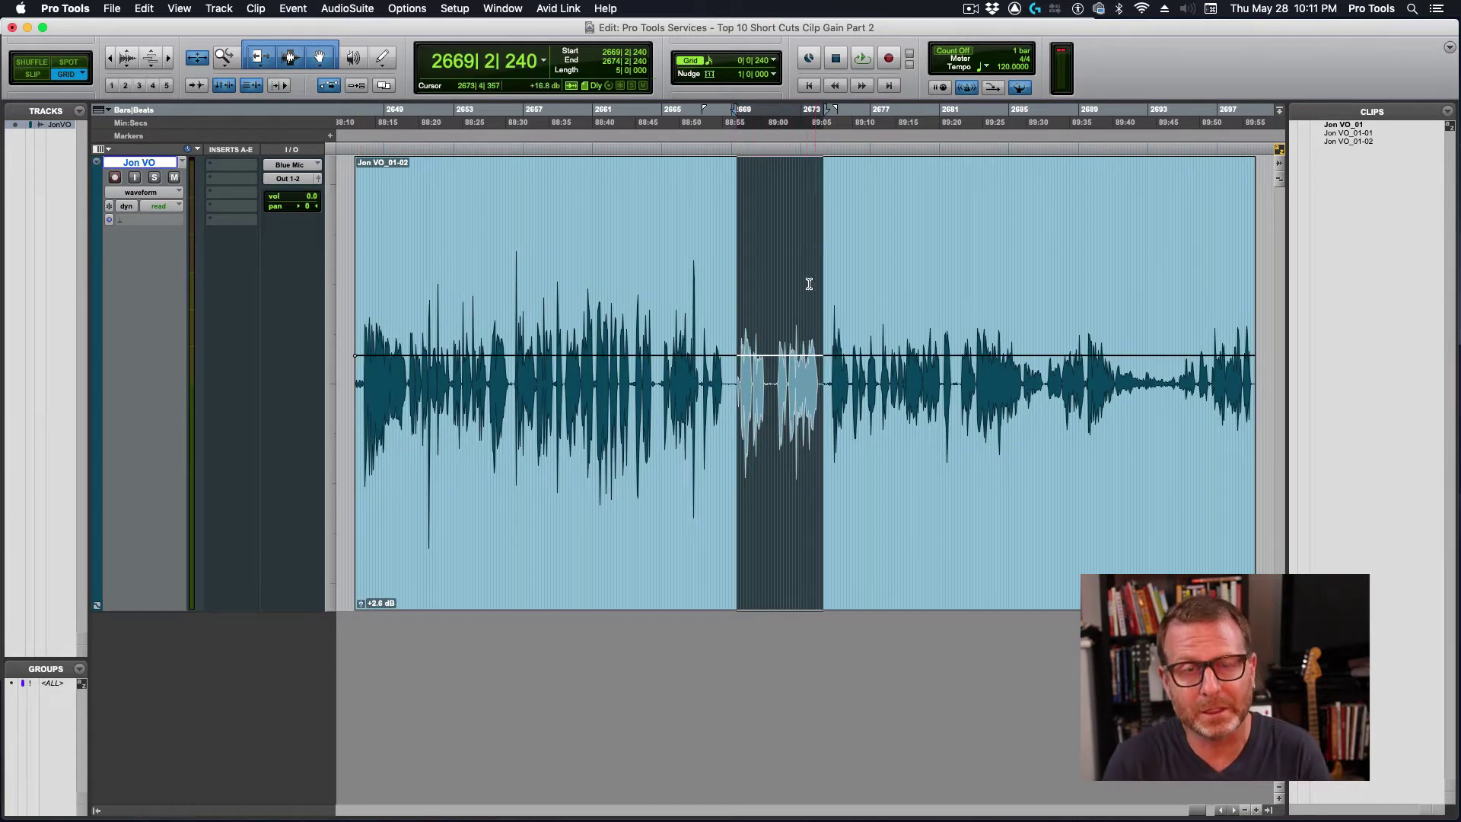
drag(789, 324, 788, 280)
drag(957, 277, 1264, 279)
drag(1131, 326, 1128, 285)
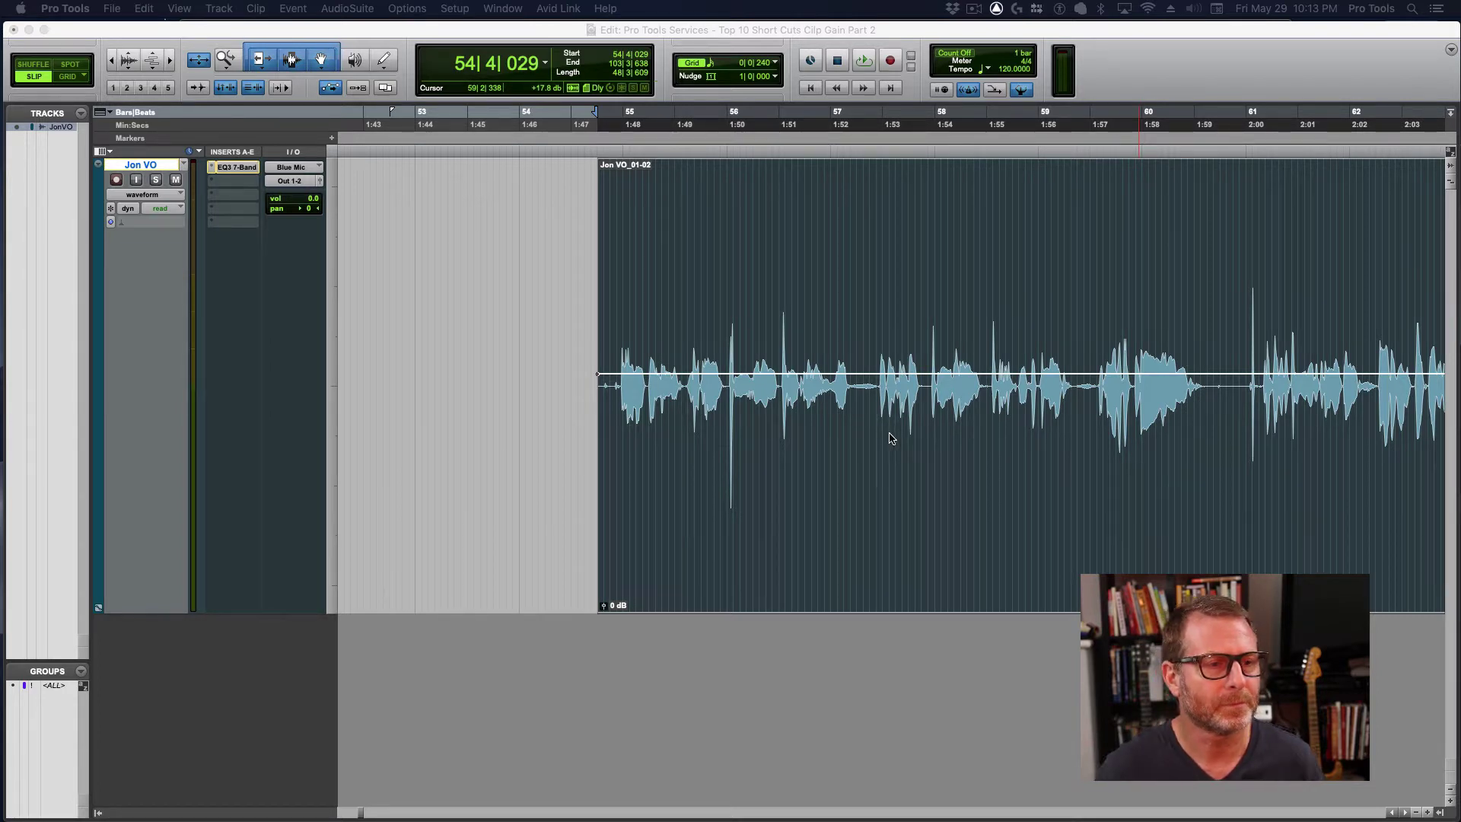
Step: Play back the voice-over clip to listen through it
key(space)
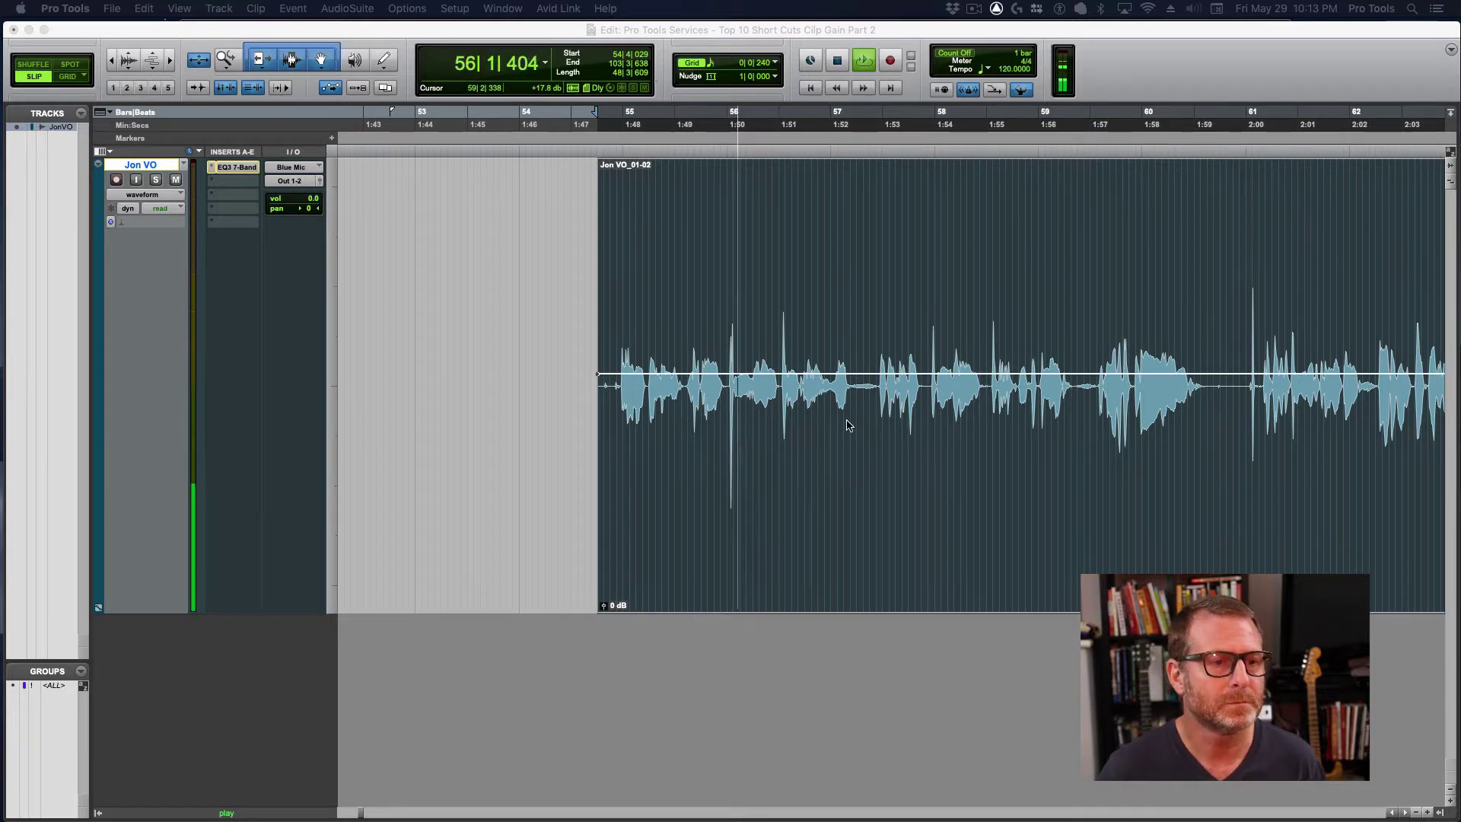
click(1145, 51)
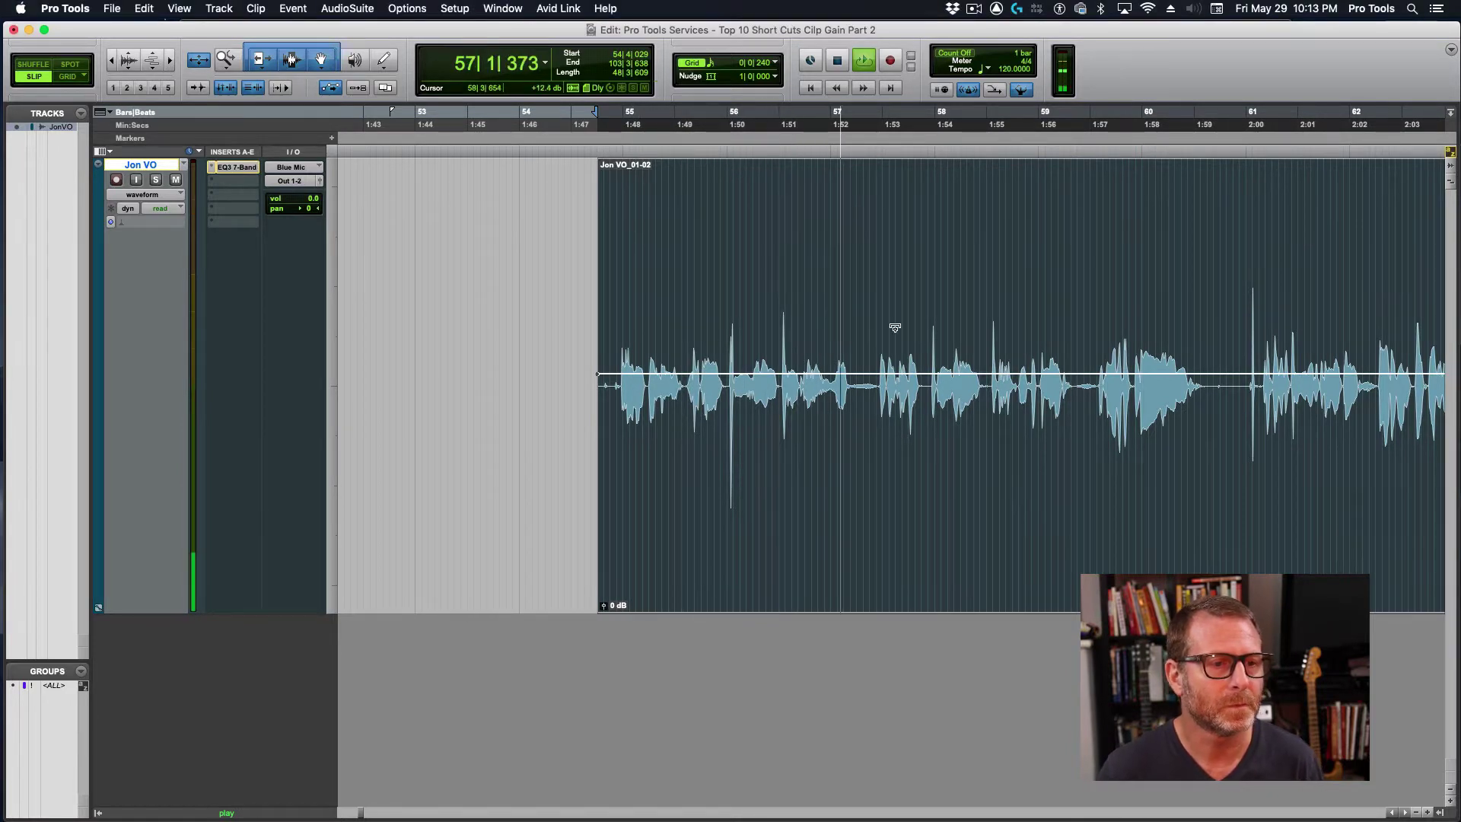
key(space)
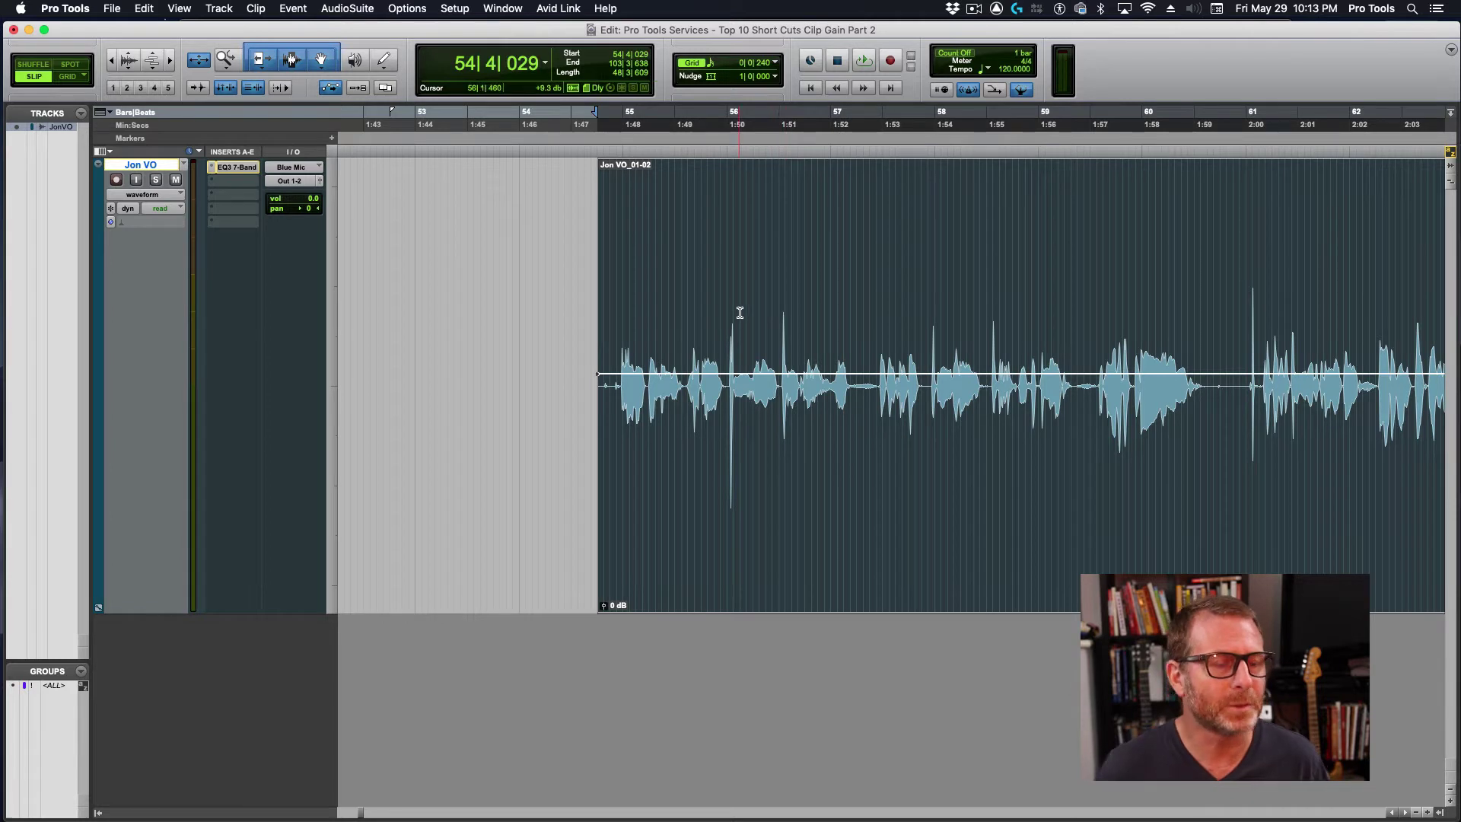
Step: Select the plosive spike just after bar 56 and zoom in on it
drag(733, 296, 791, 304)
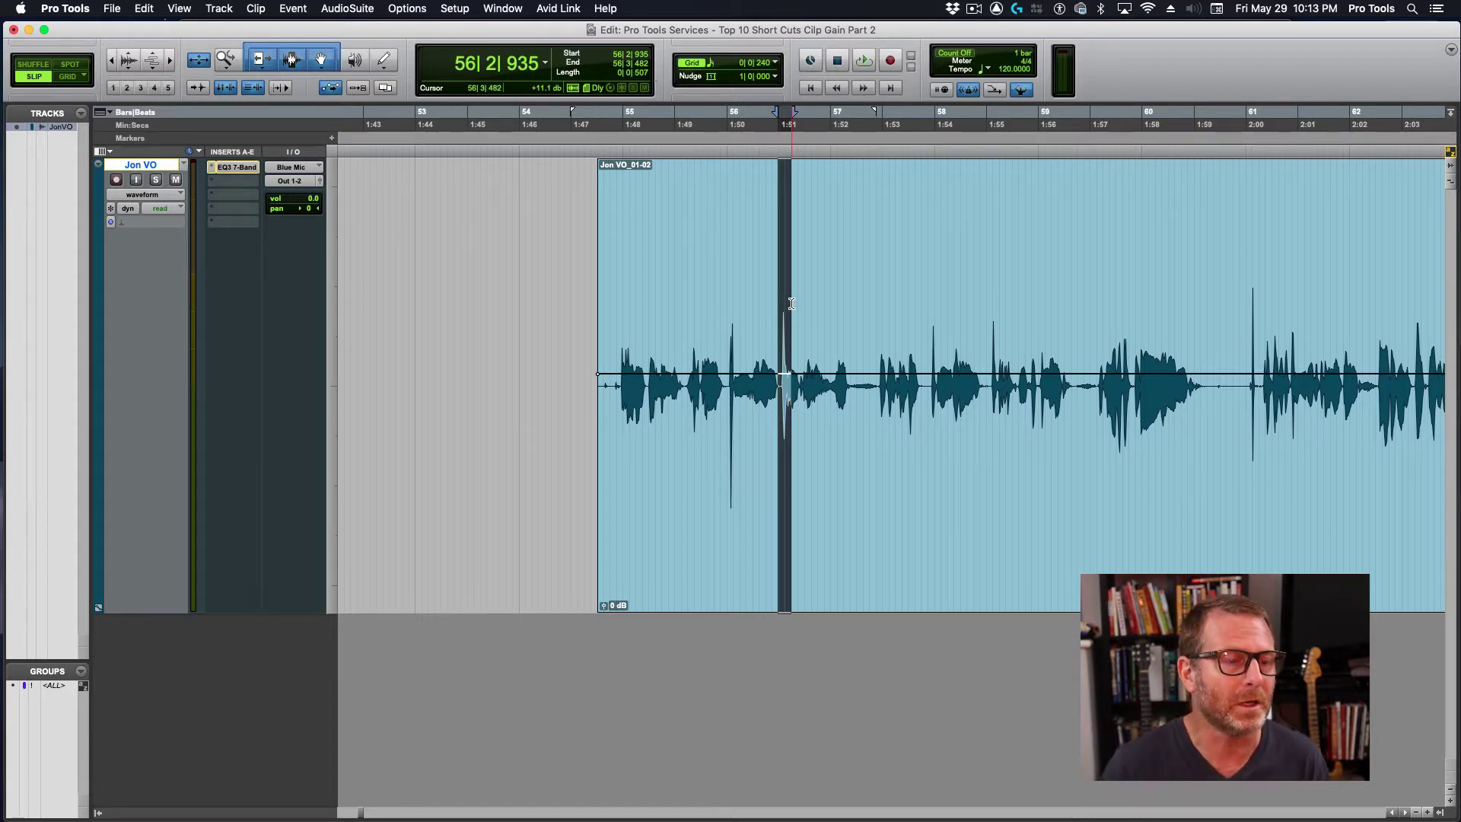
click(725, 303)
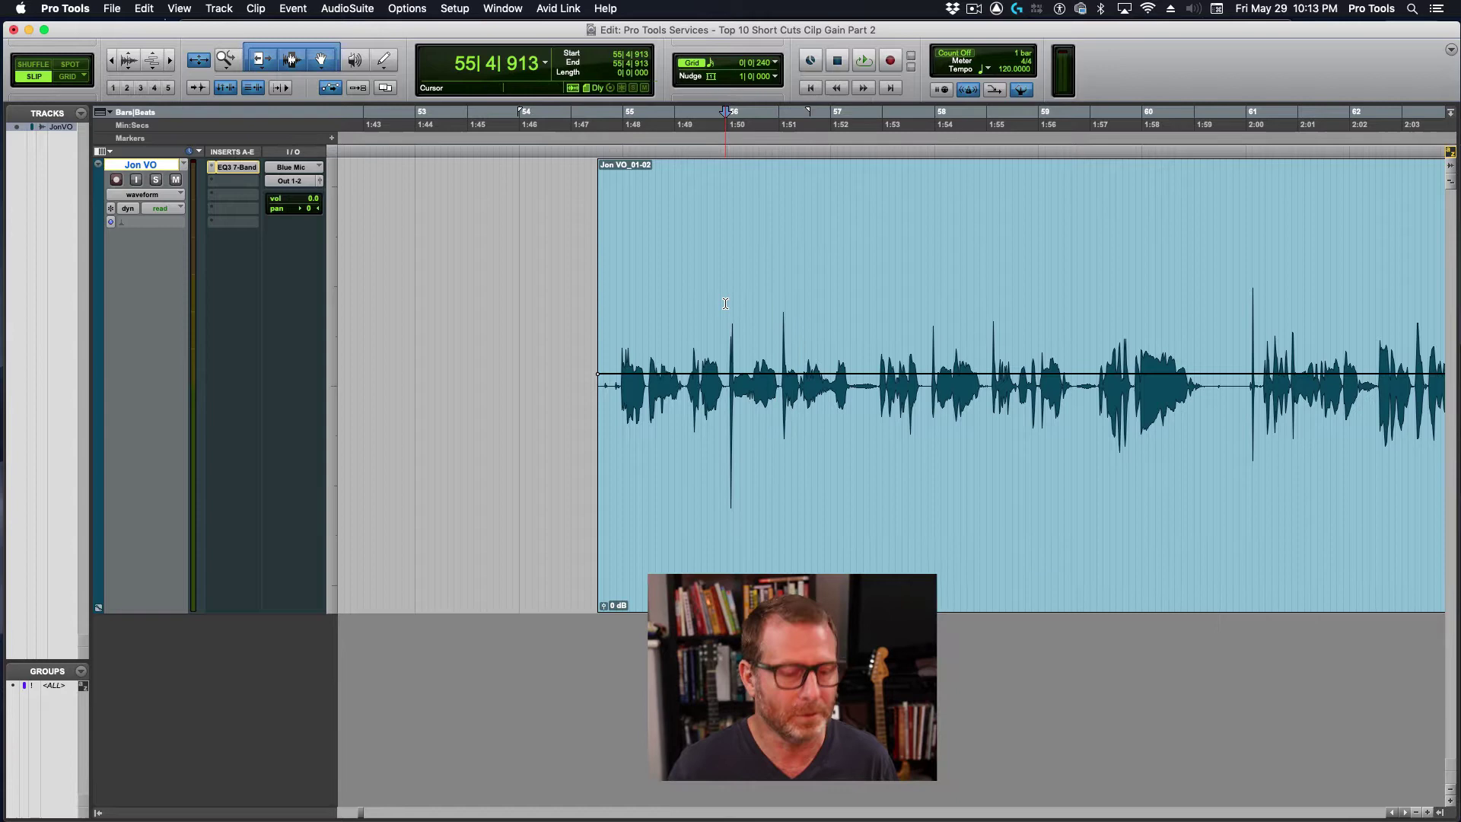
key(super+bracketright)
key(super+bracketright)
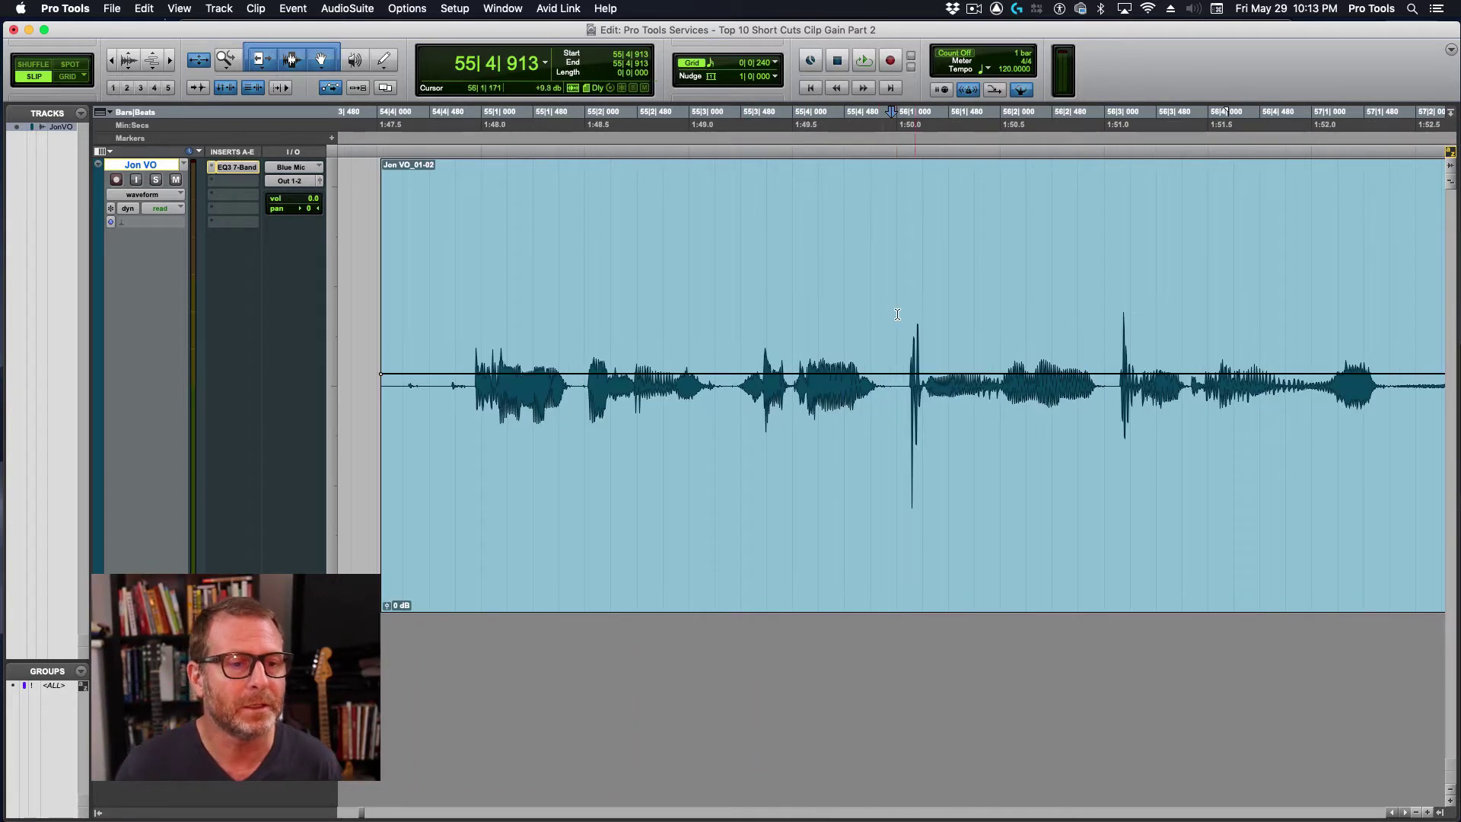
Step: Select the plosive transient after bar 56 and pull its clip gain into a V dip of about -12 dB
key(space)
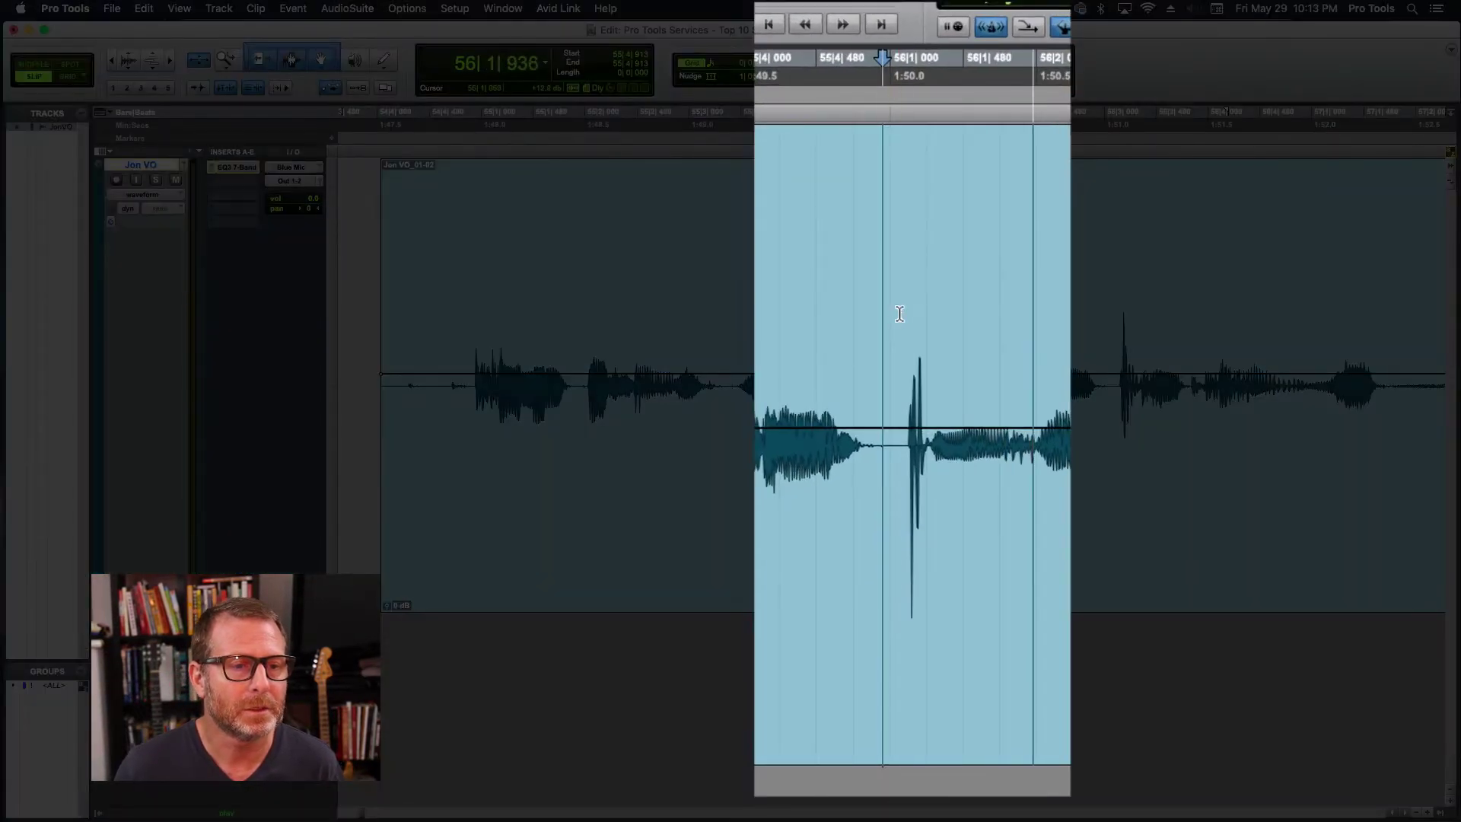
click(905, 325)
drag(906, 326, 914, 533)
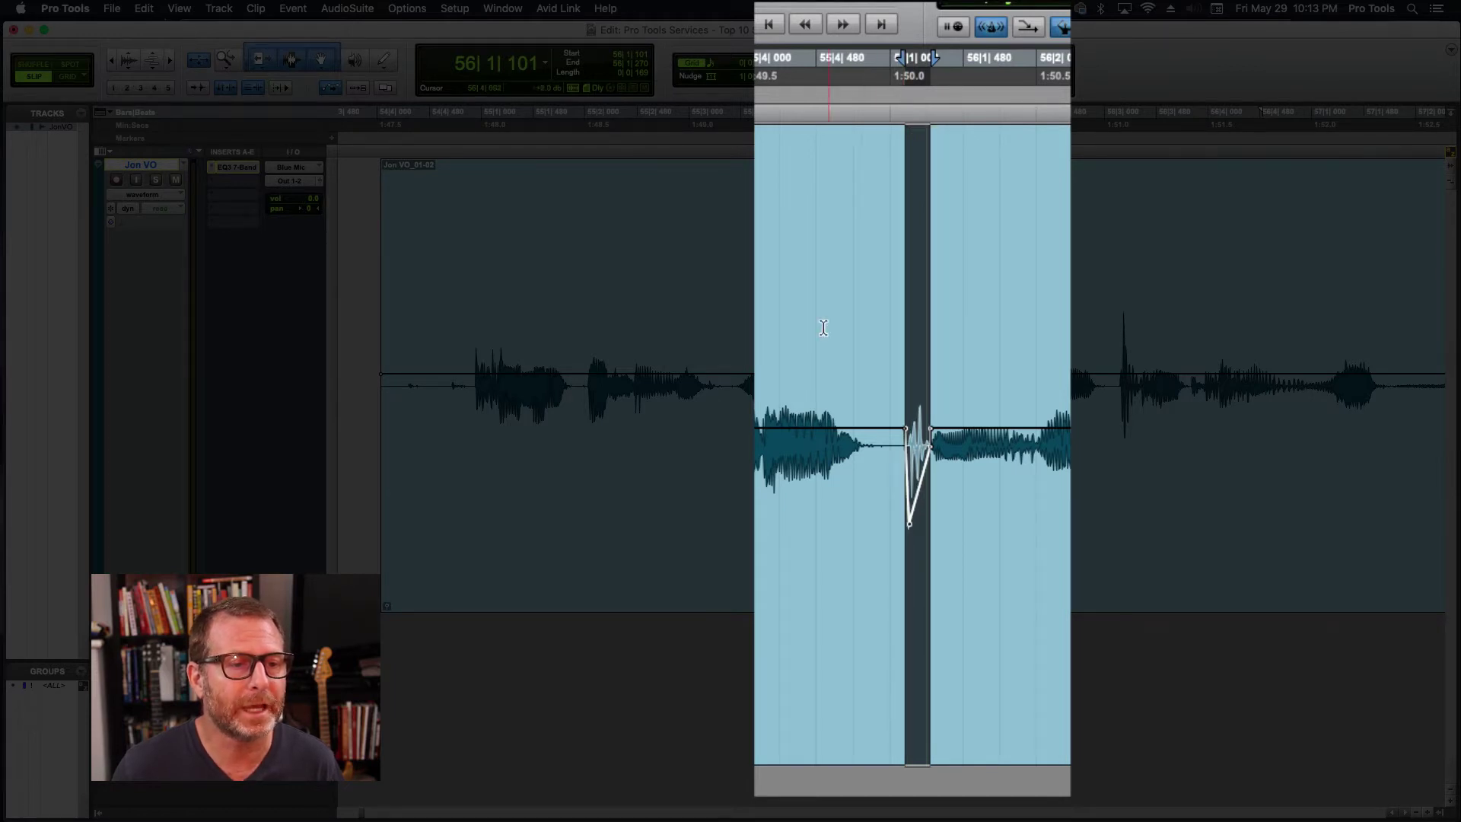
Step: Audition the passage twice from just before the plosive dip
click(827, 279)
key(space)
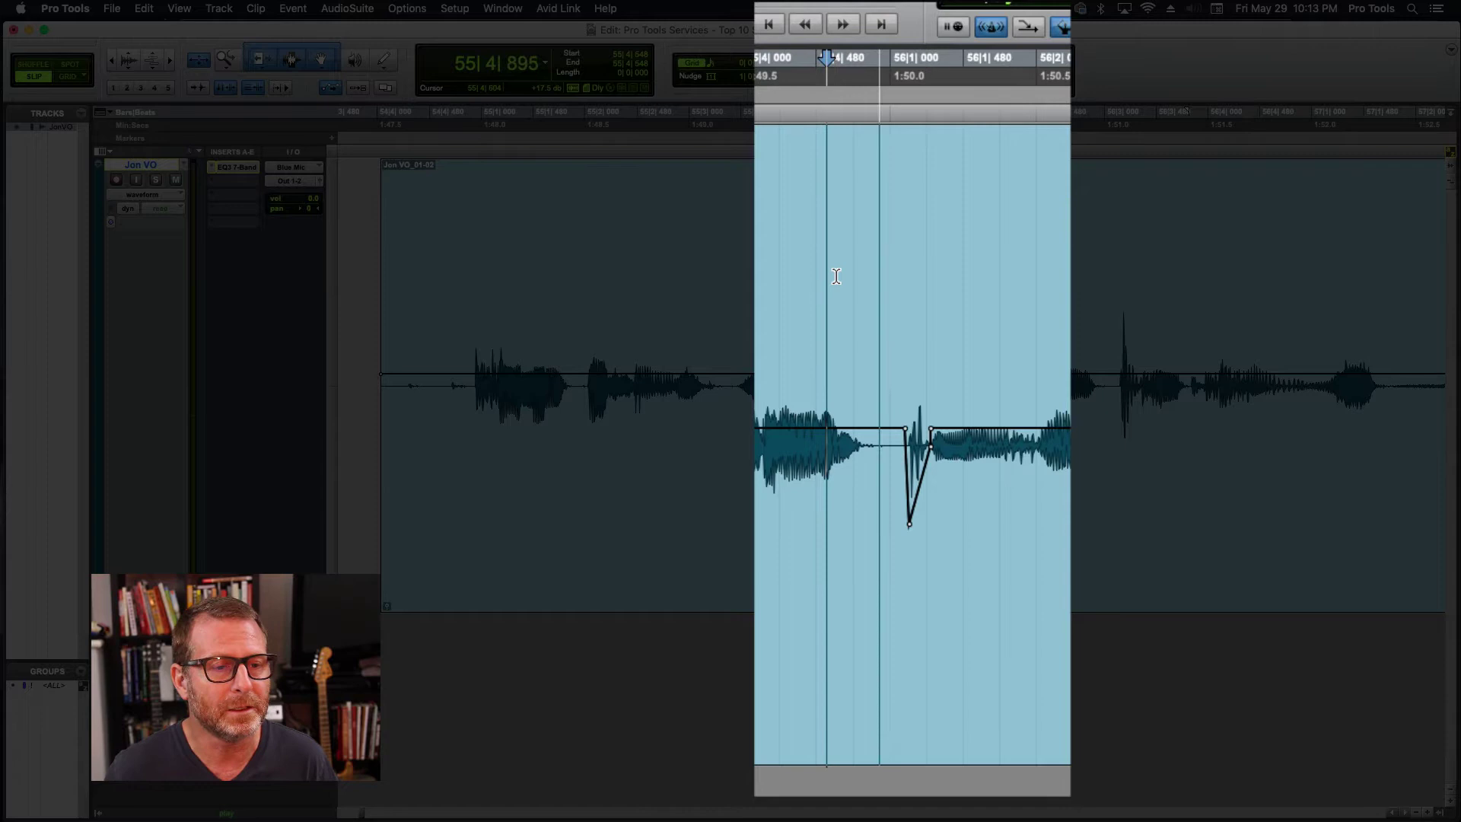
key(space)
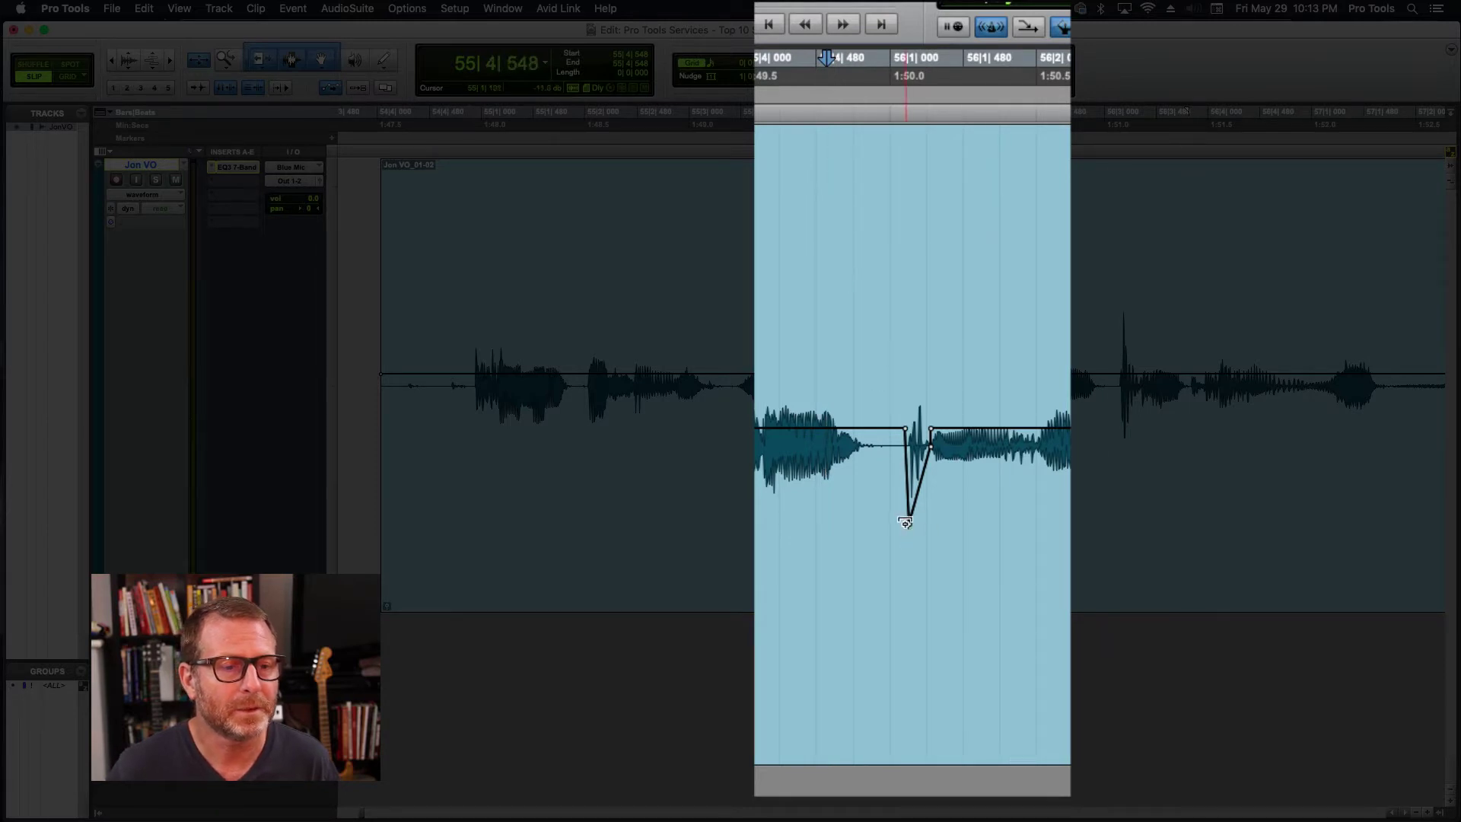
mouse_move(919, 532)
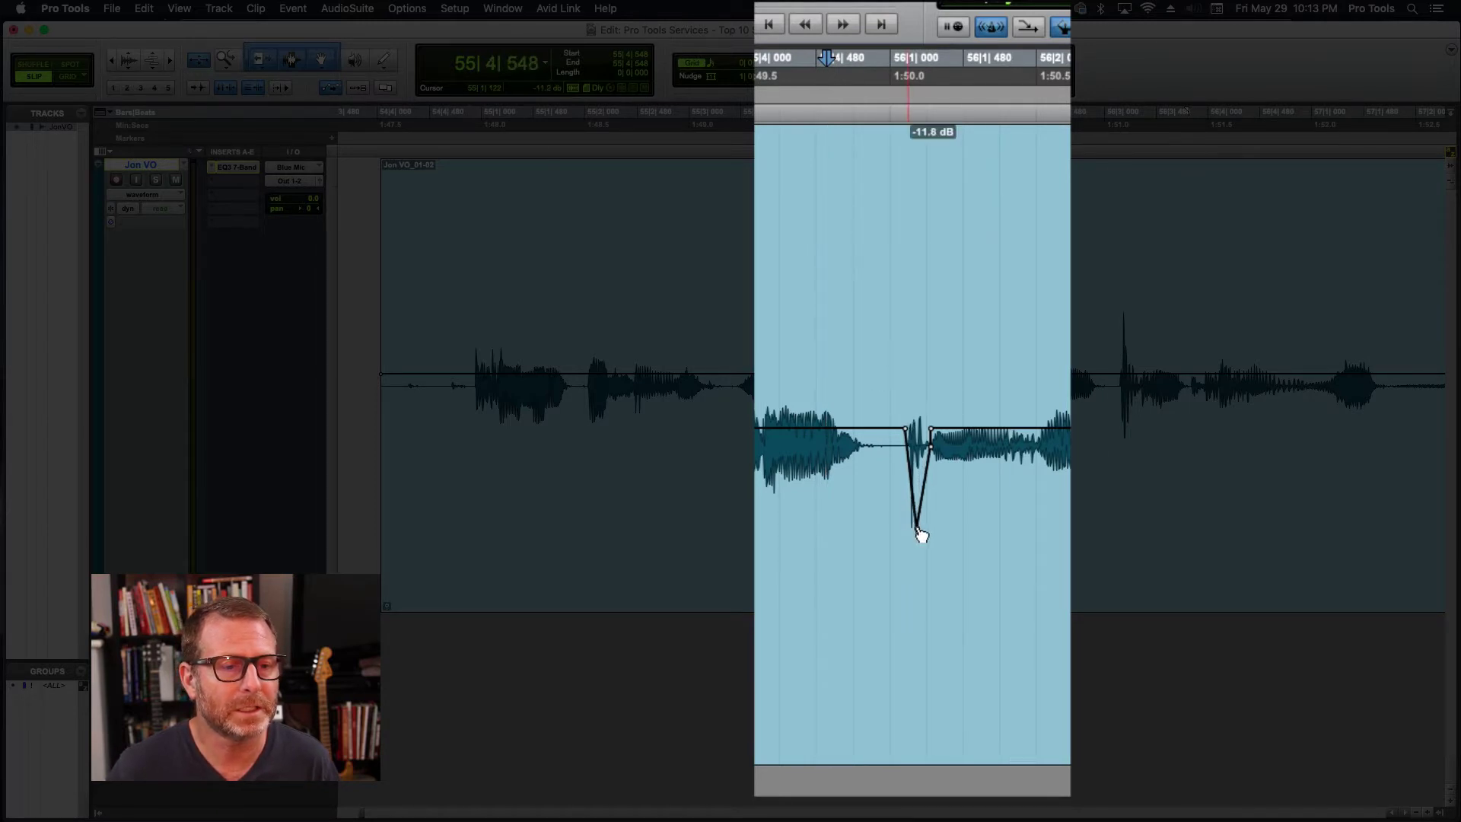
key(space)
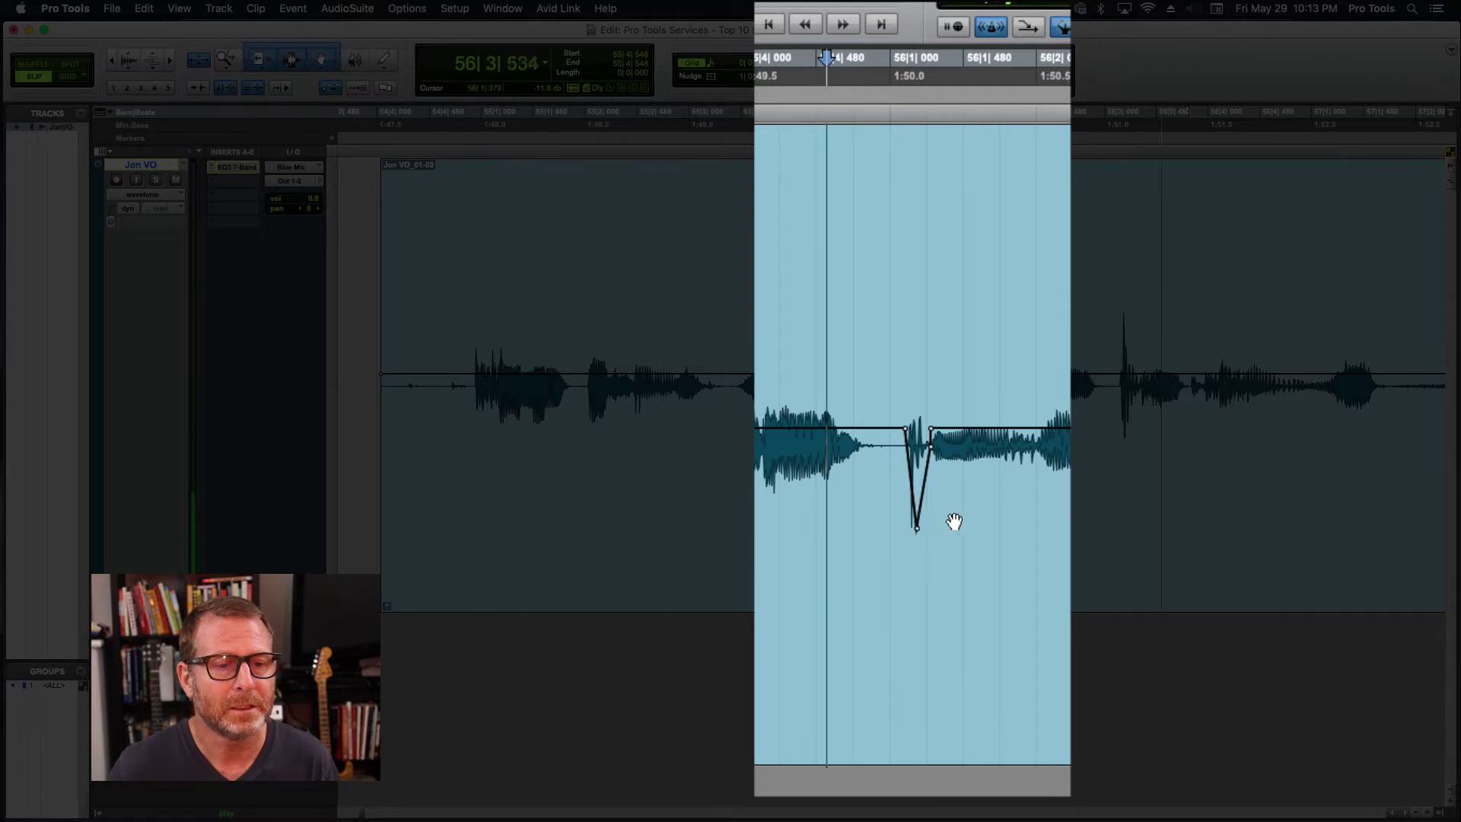
key(space)
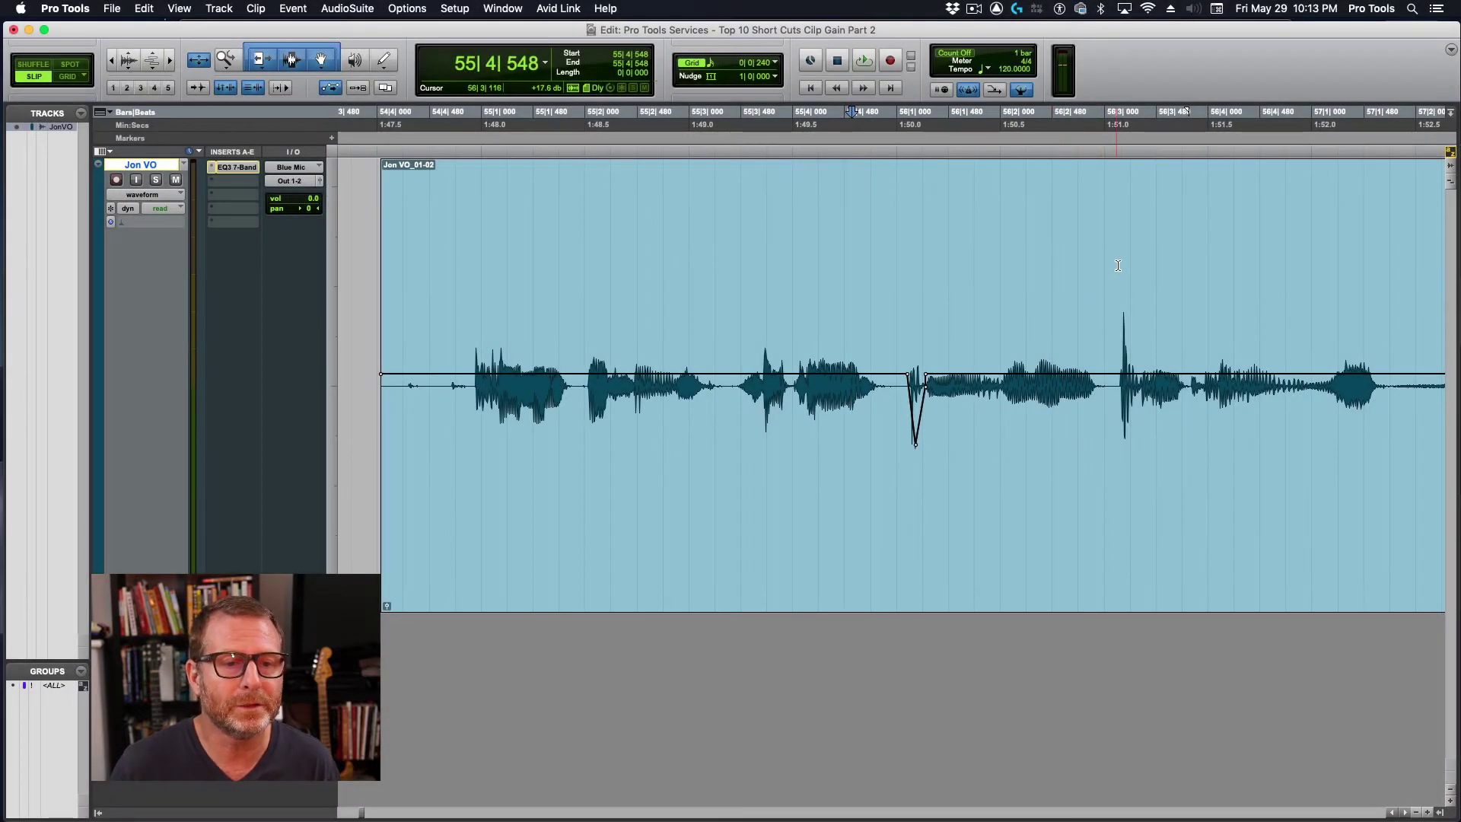
Step: Select the second plosive near 1:51, pull its clip gain into a deep dip, and audition it
click(1118, 266)
drag(1118, 267, 1119, 336)
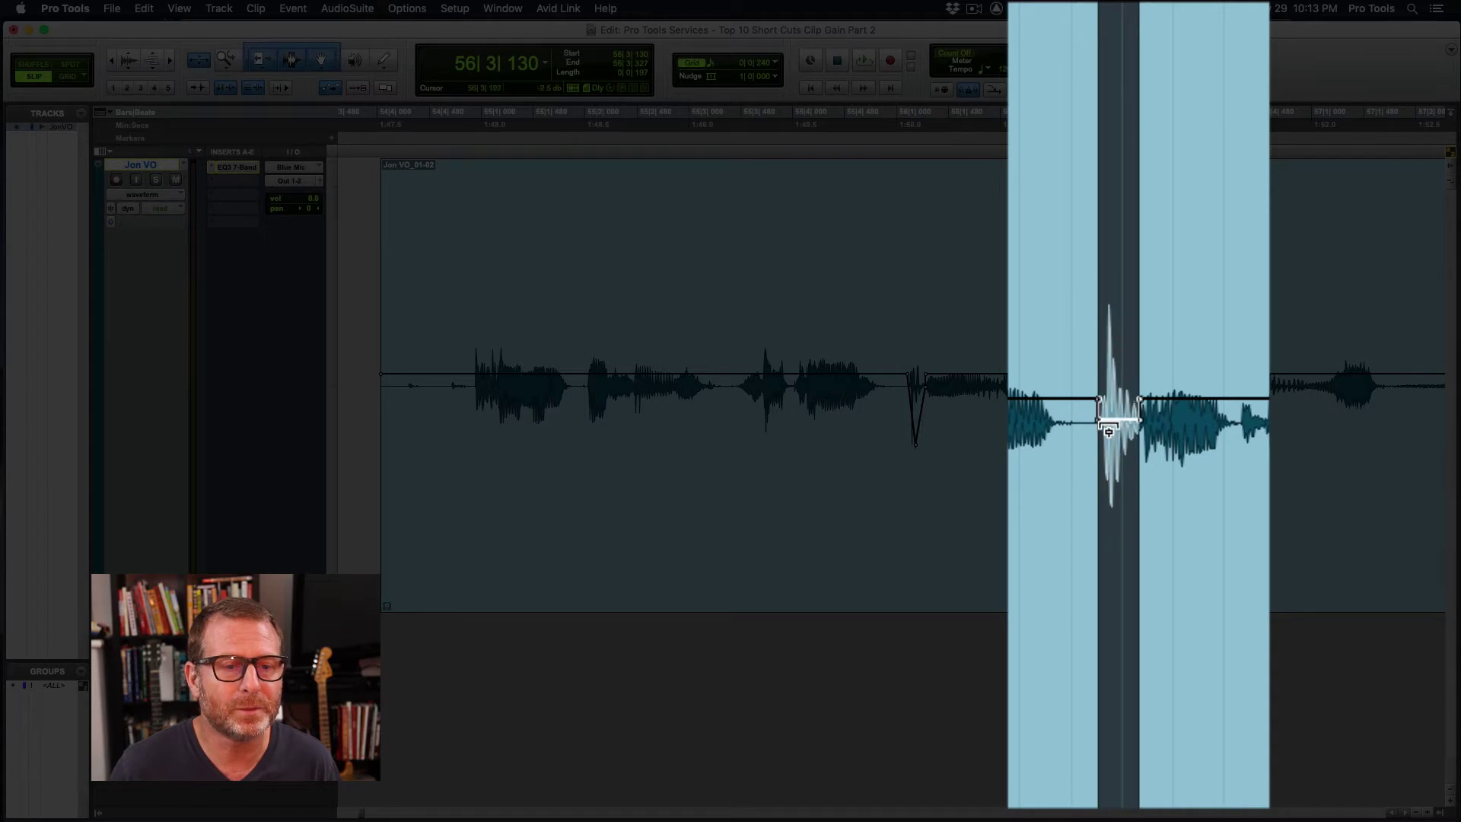
drag(1105, 446, 1120, 555)
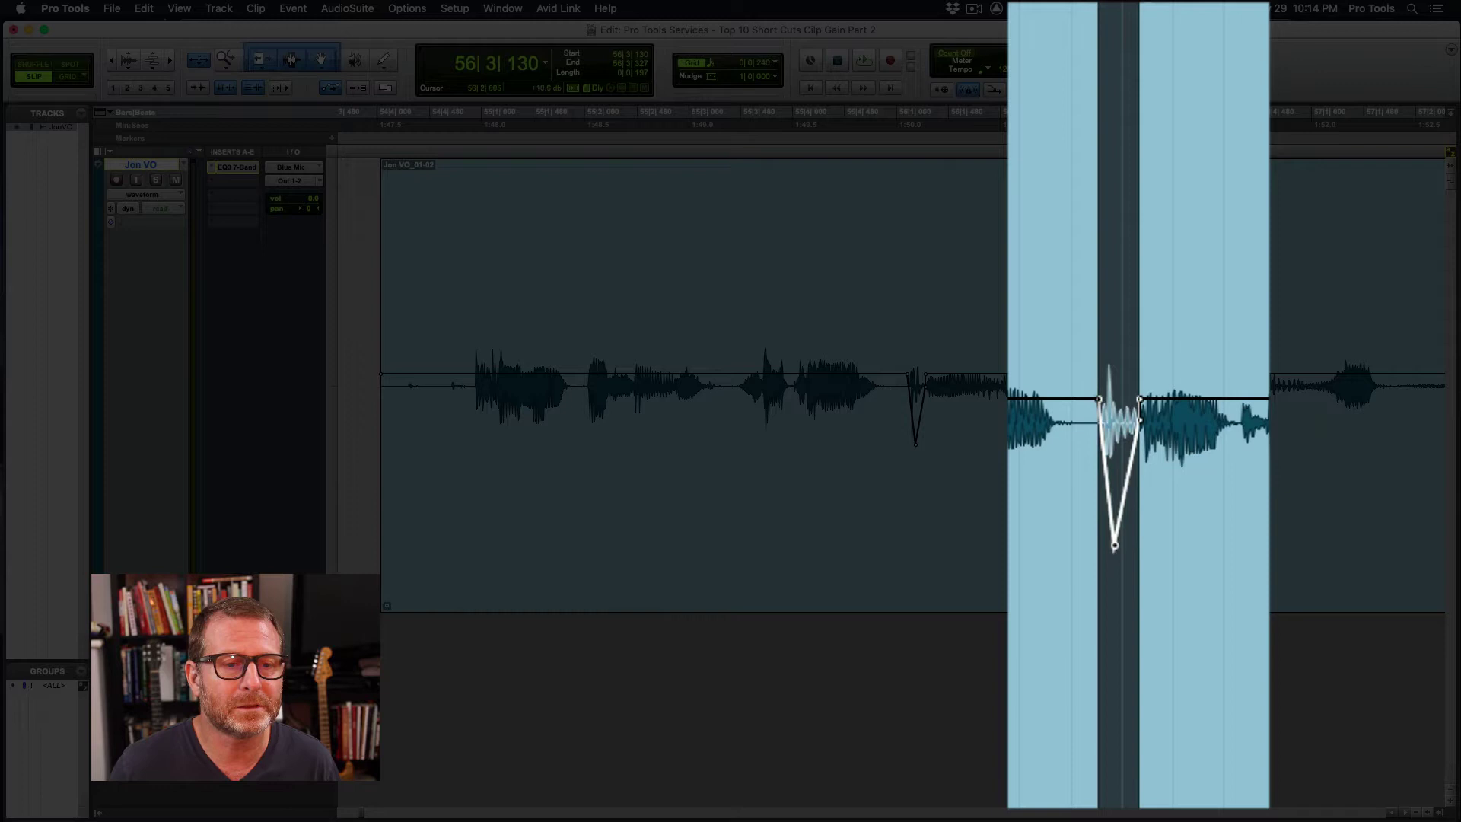
key(space)
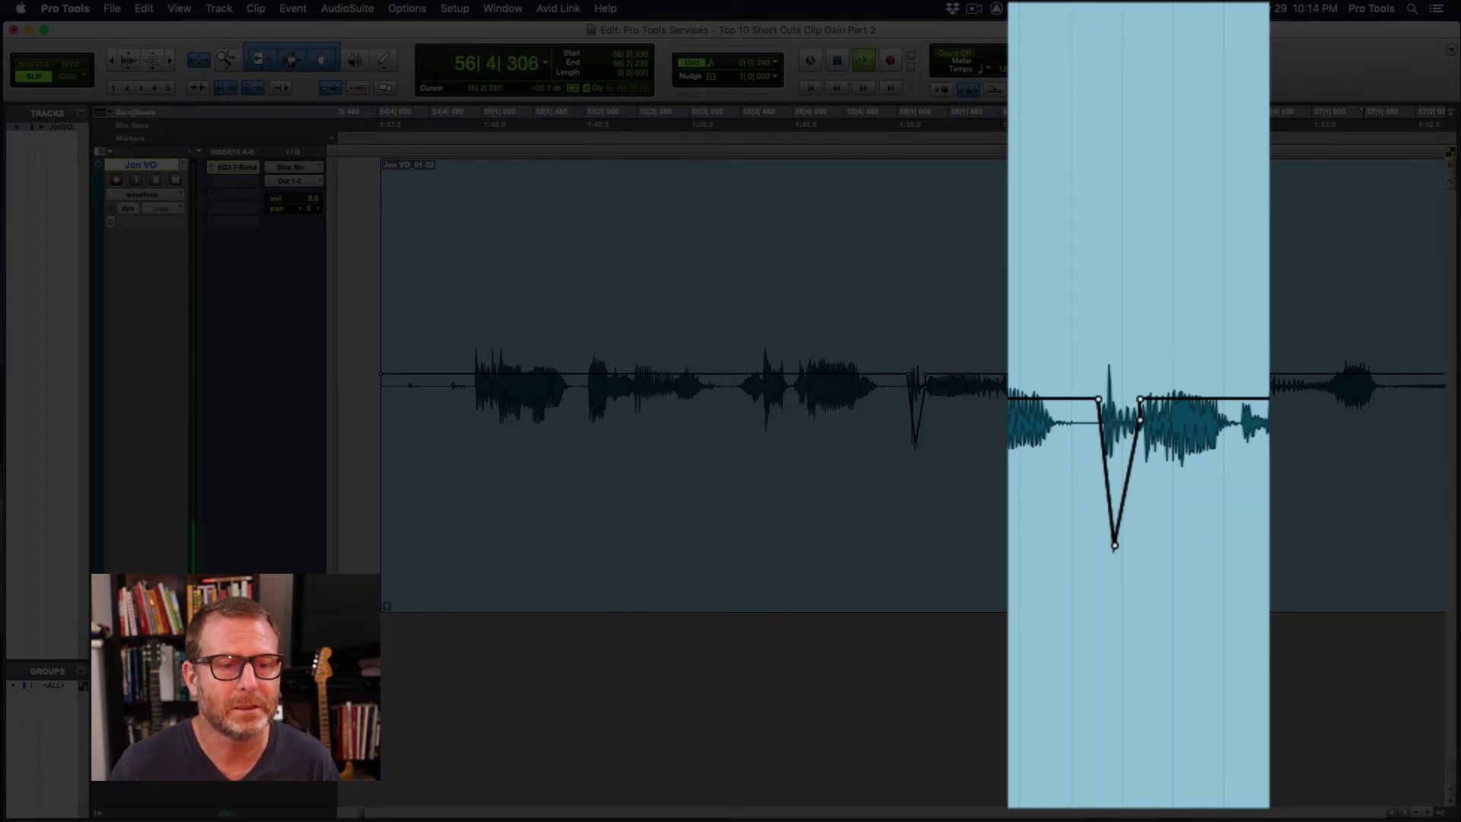
key(space)
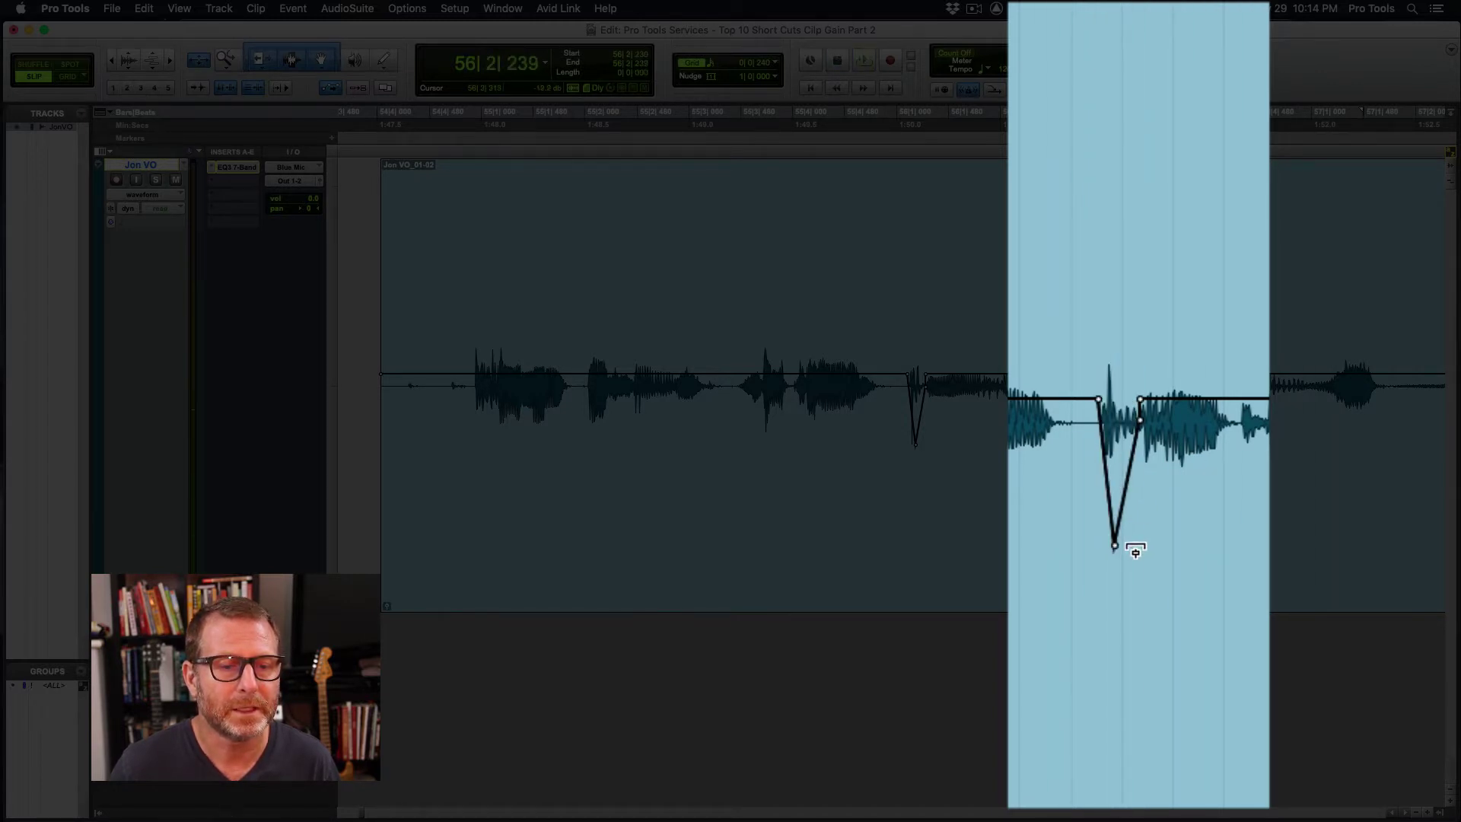
Step: Make the second plosive dip slightly shallower and audition it again
drag(1120, 555, 1126, 499)
key(space)
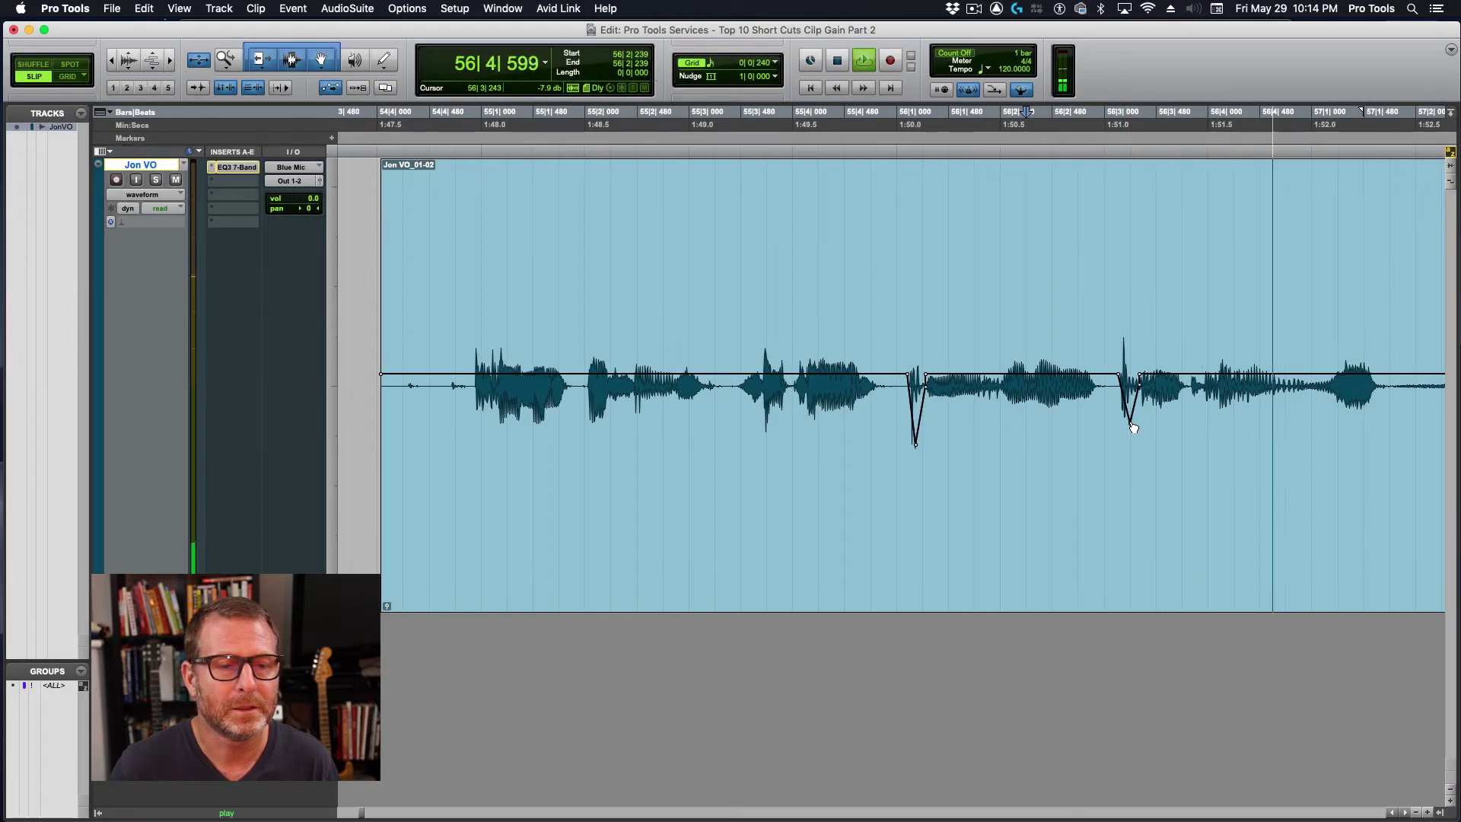
key(space)
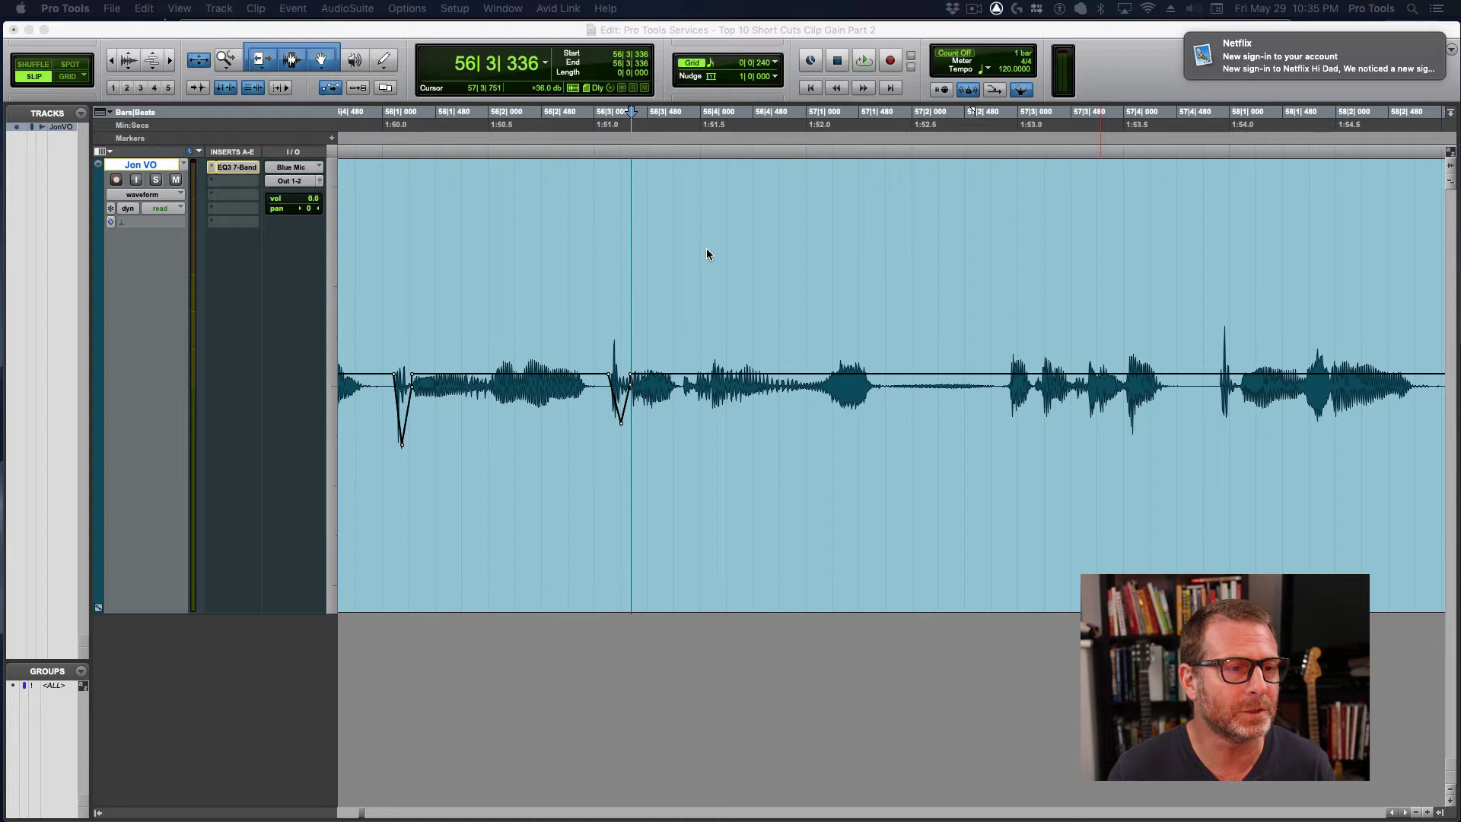
Step: Audition the passage from 56|2|827 to locate the noise between phrases
click(674, 245)
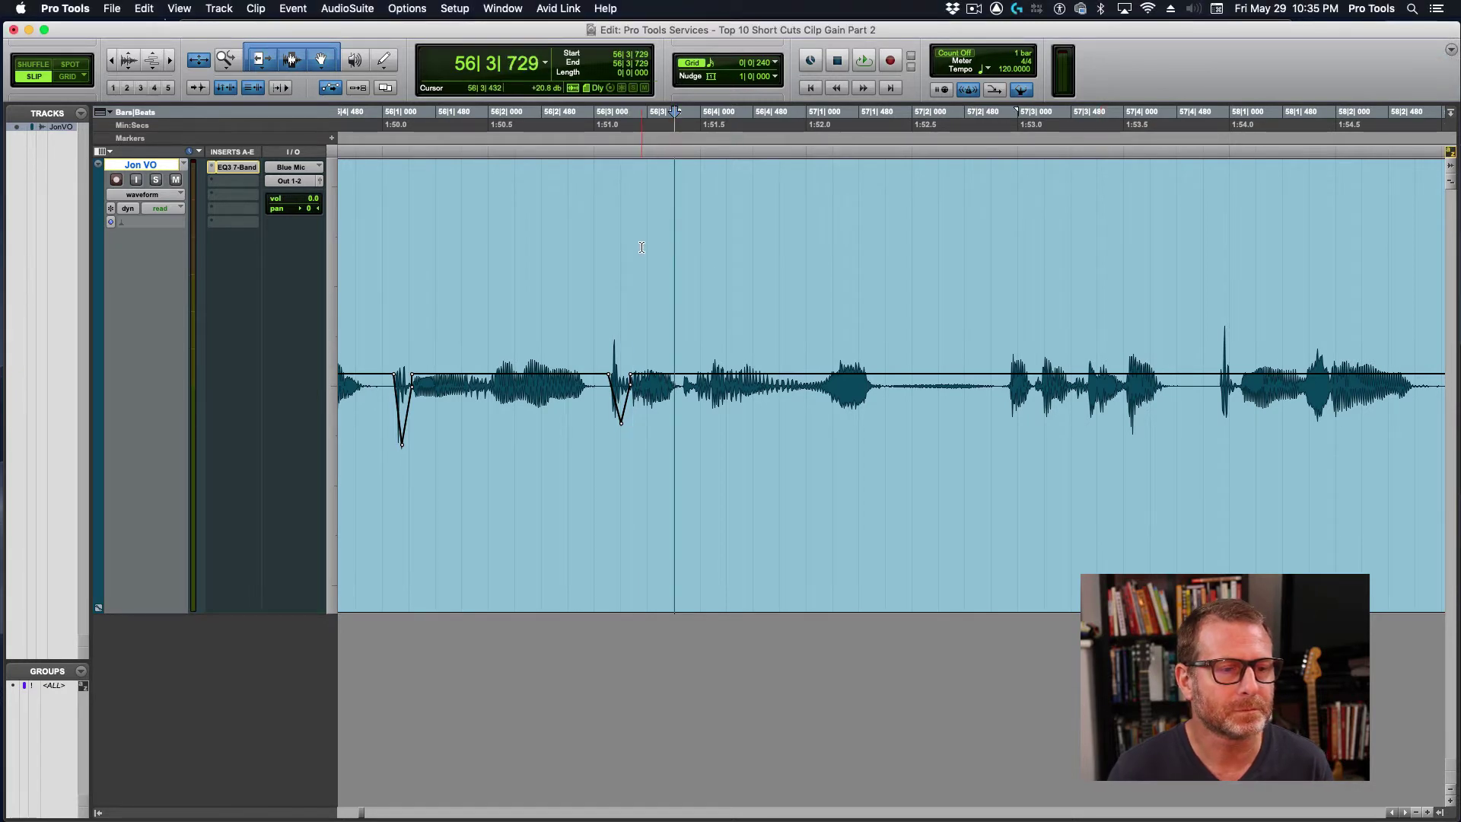
key(space)
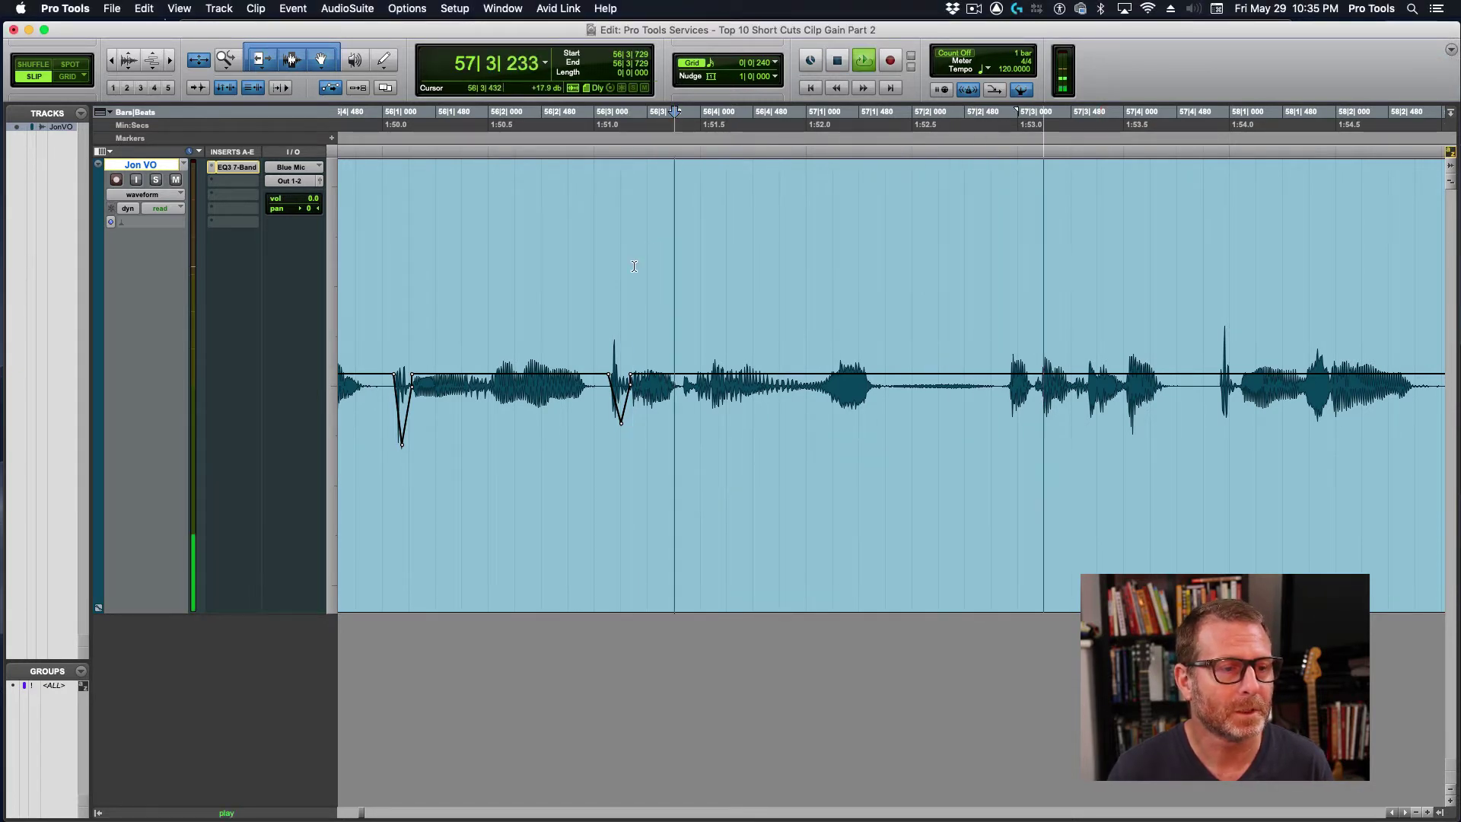
key(space)
click(580, 263)
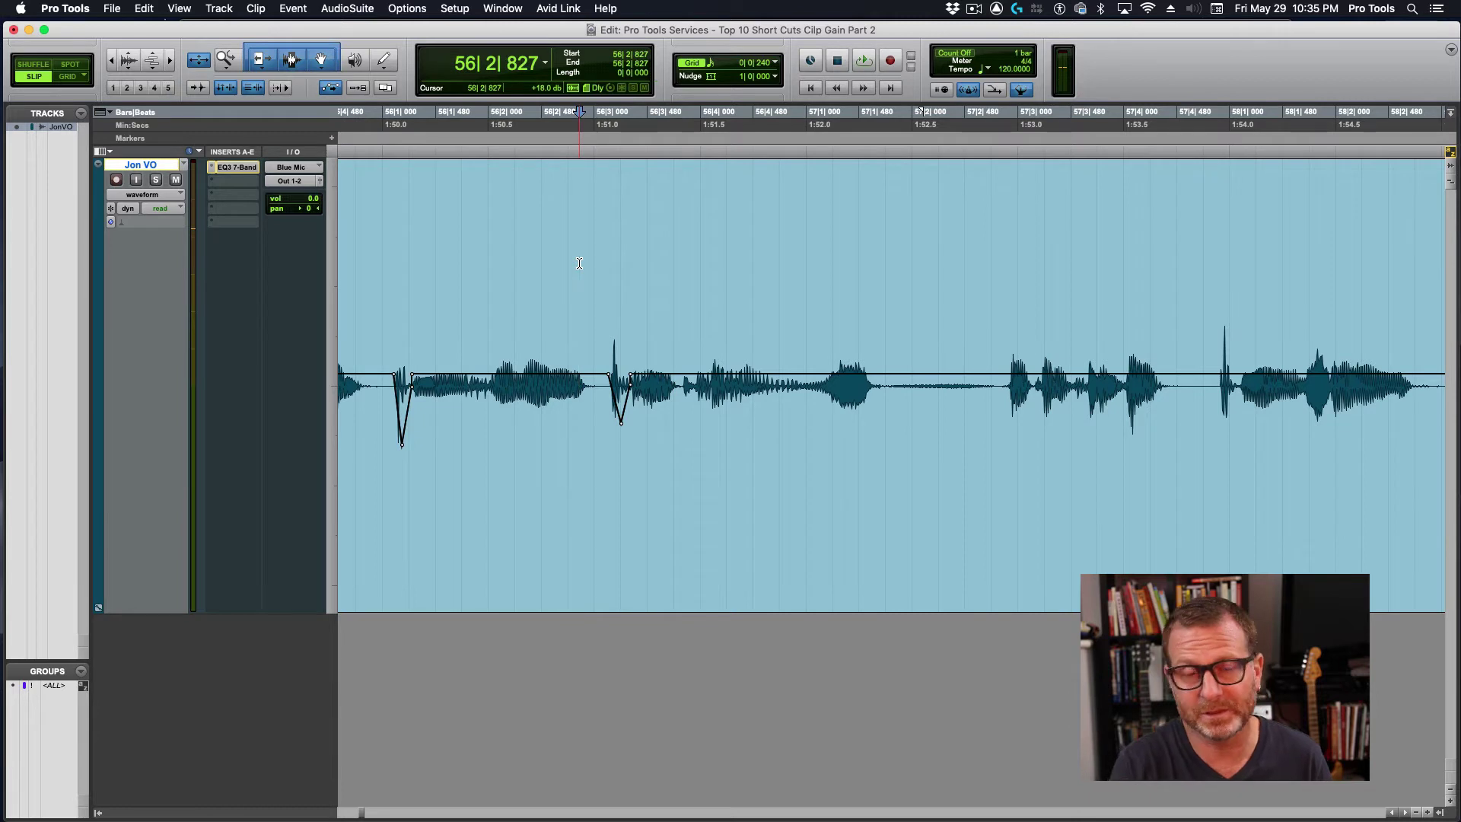
key(space)
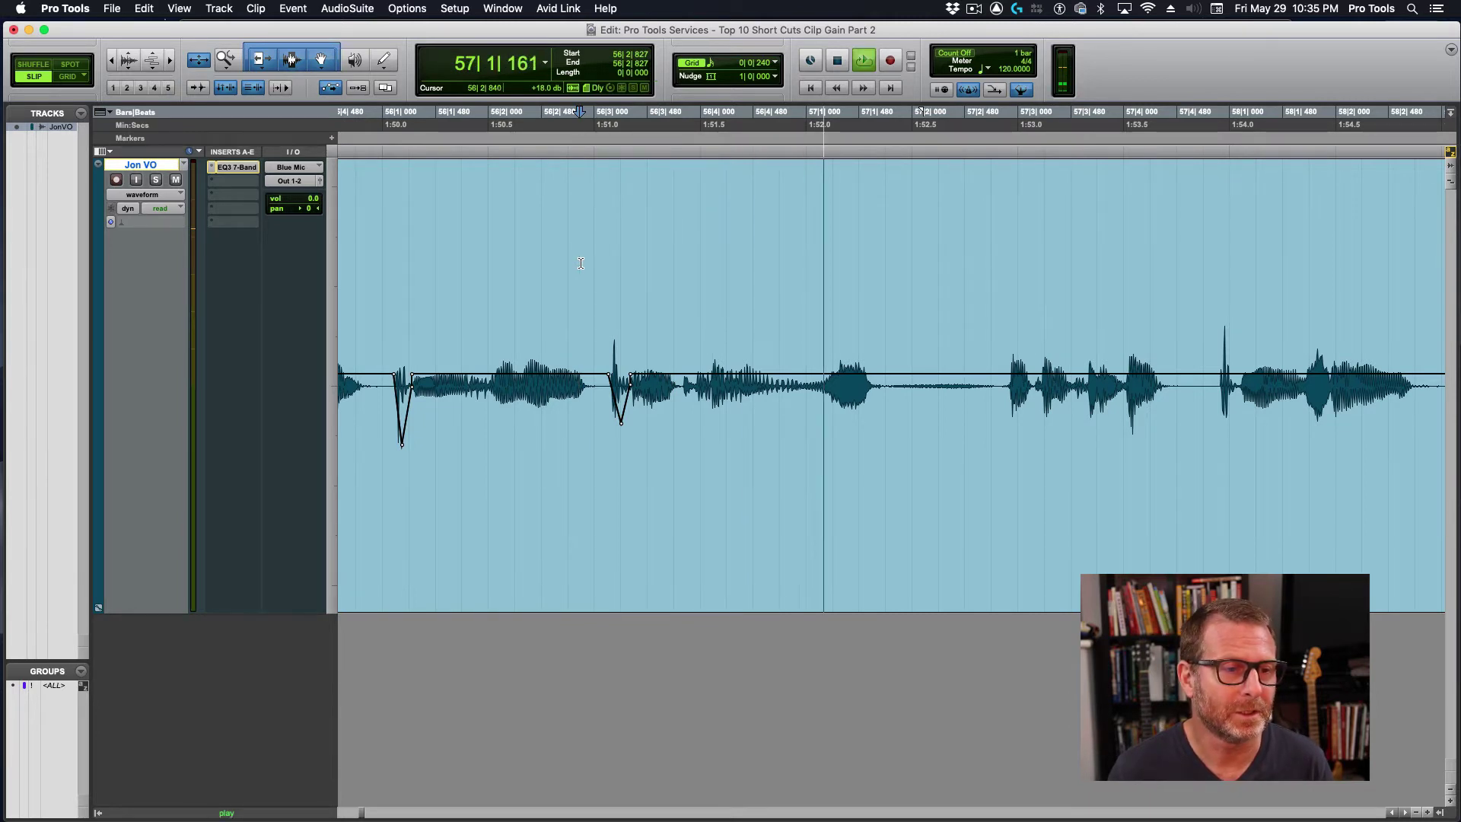
key(space)
Step: Select the quiet gap around 57|1 for a gain dip and audition it from 56|2|378
drag(820, 300, 862, 509)
click(719, 271)
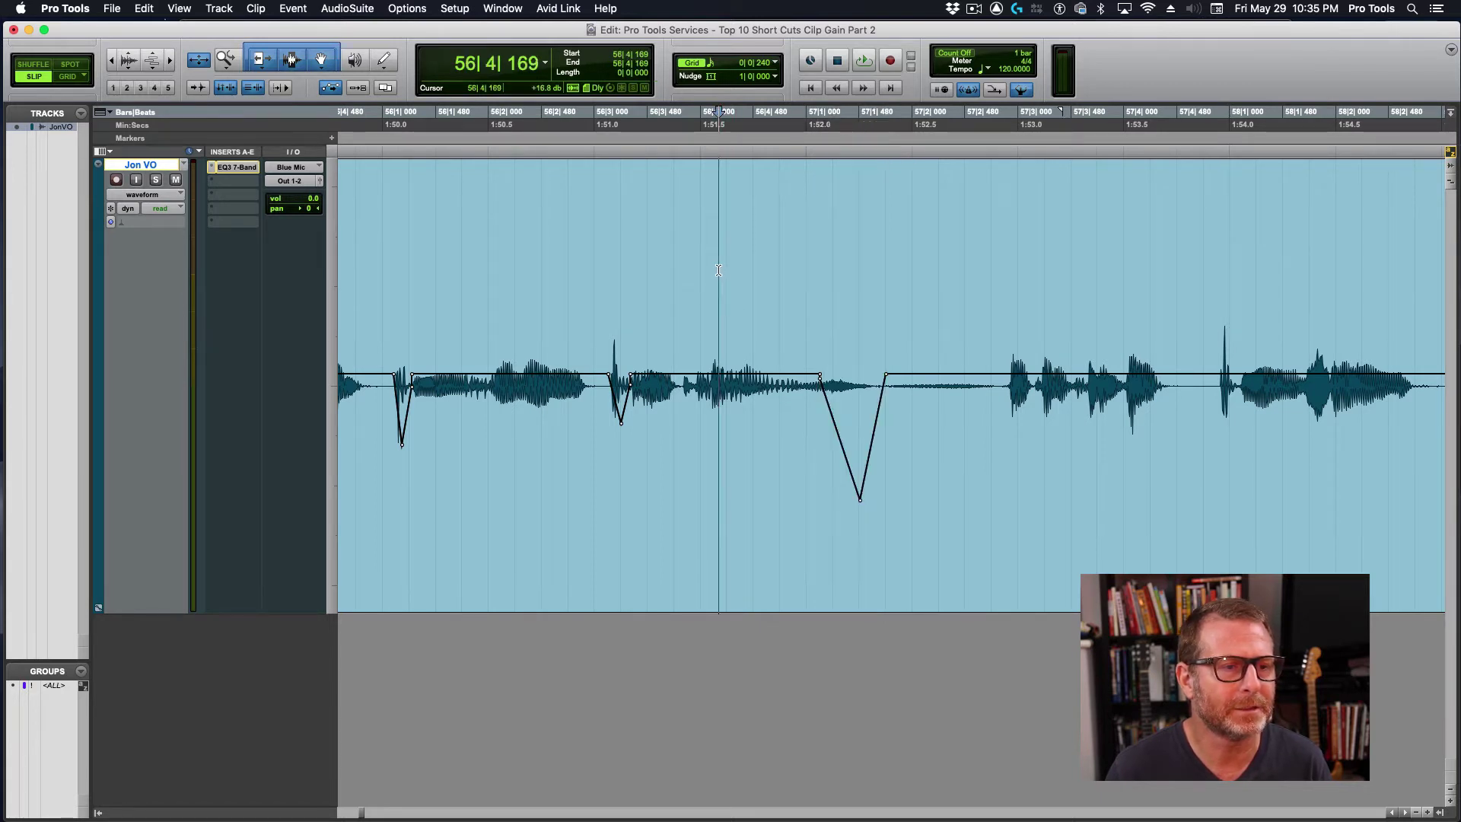
key(space)
key(space)
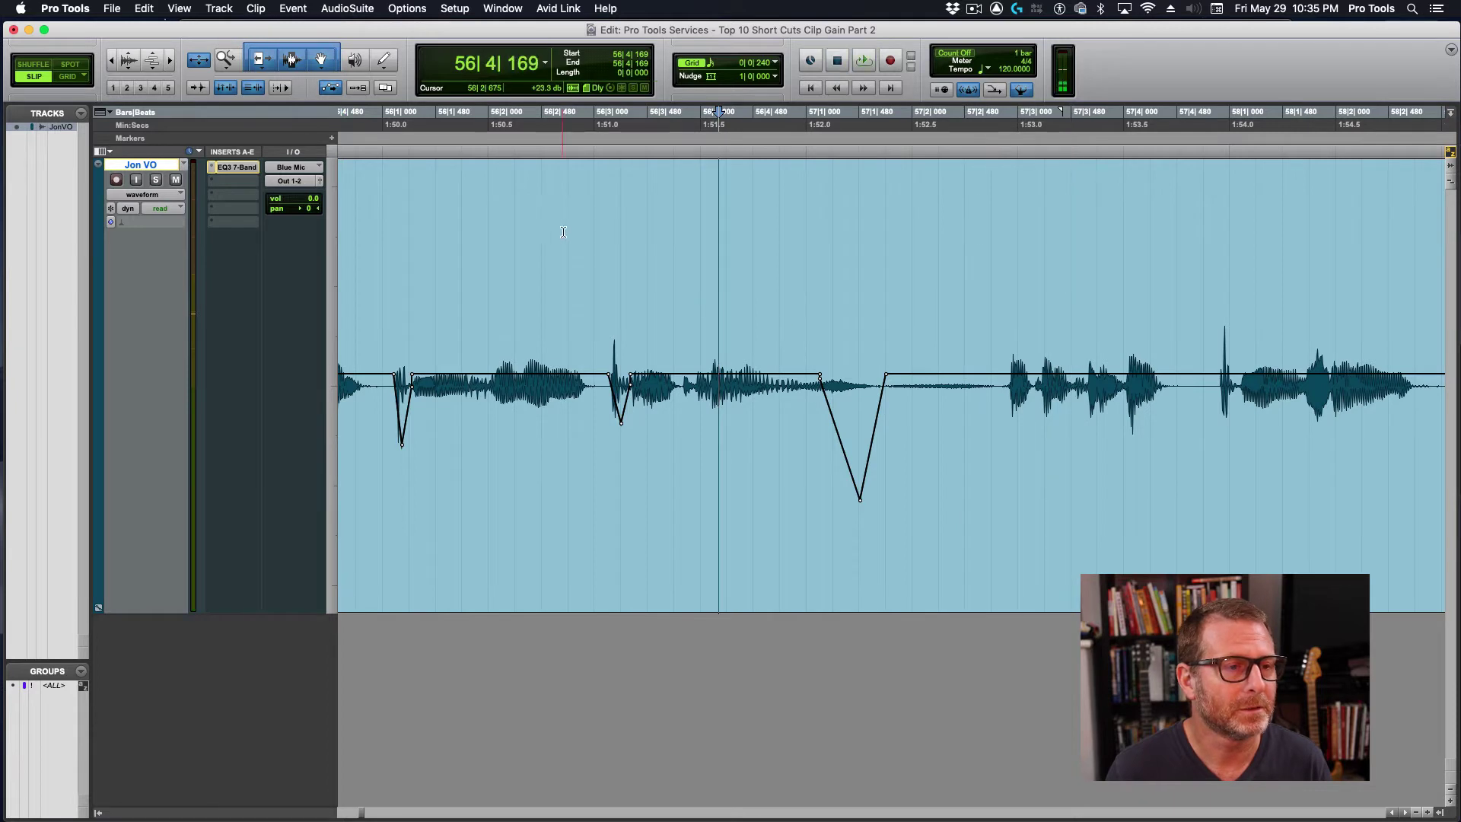
click(532, 233)
key(space)
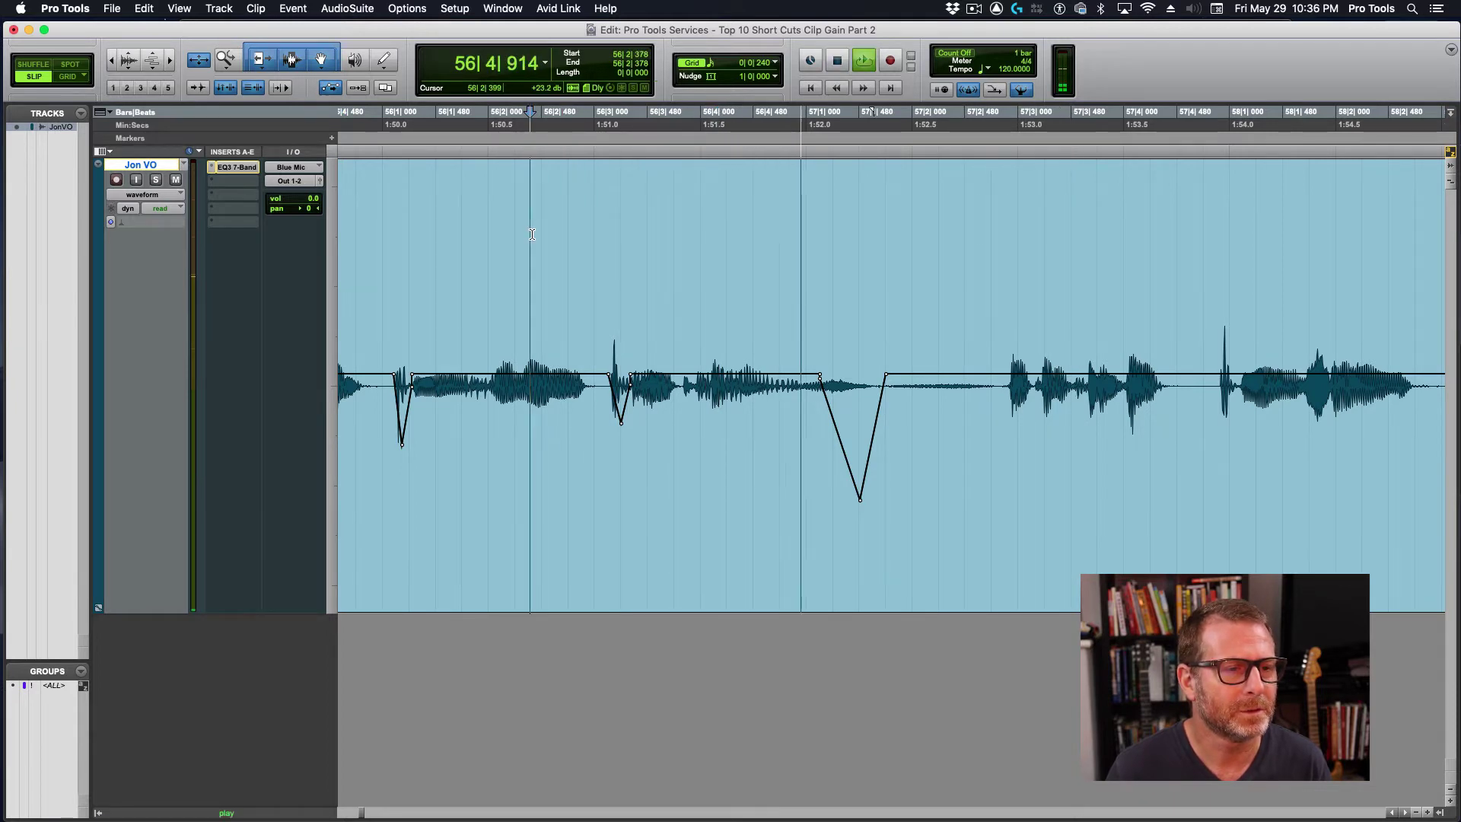
Step: Add a gain breakpoint at the dip's leading edge and move the playback start to 56|2|288
key(space)
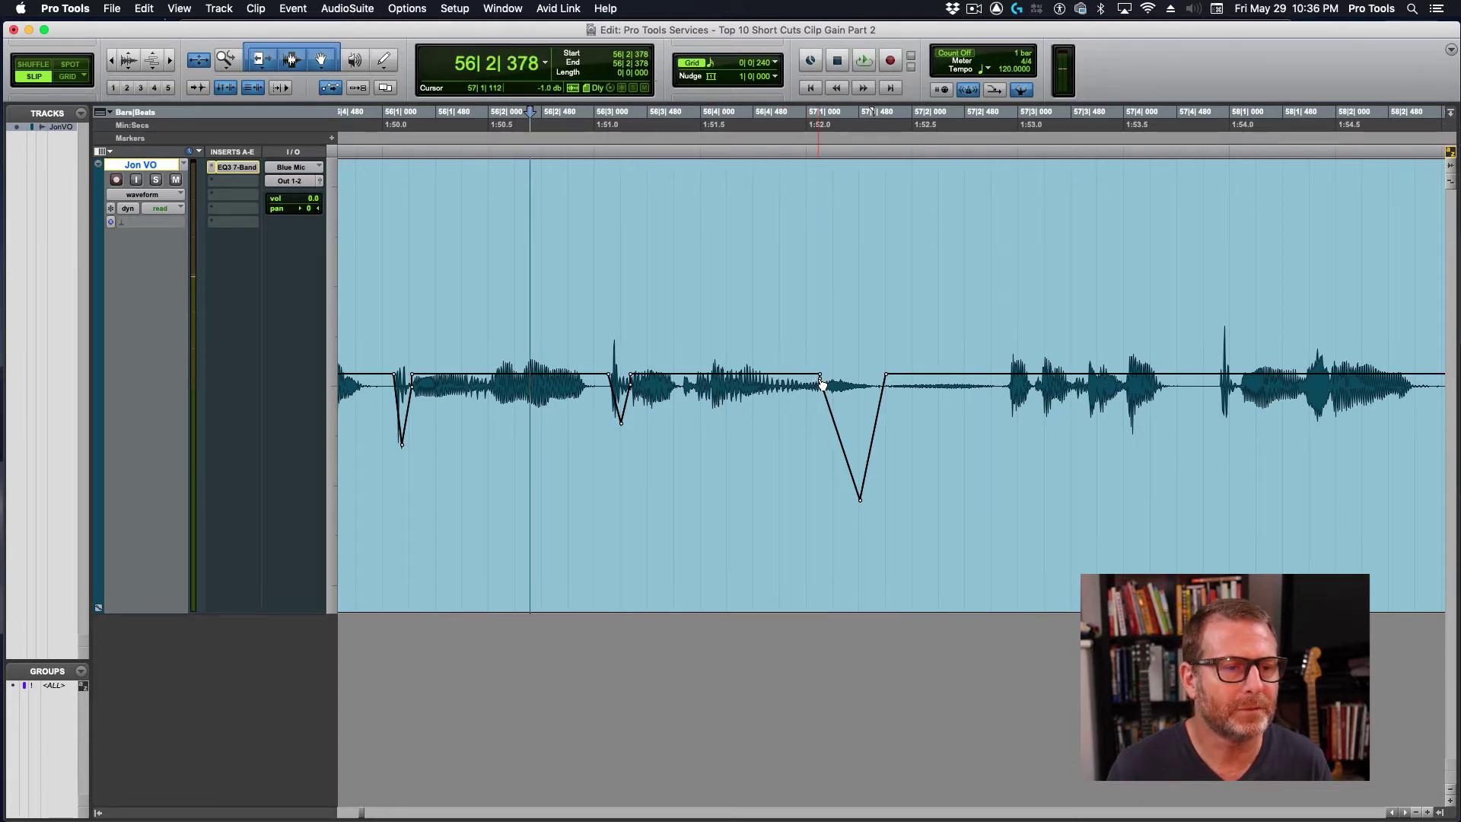
drag(822, 384, 835, 389)
click(687, 263)
key(space)
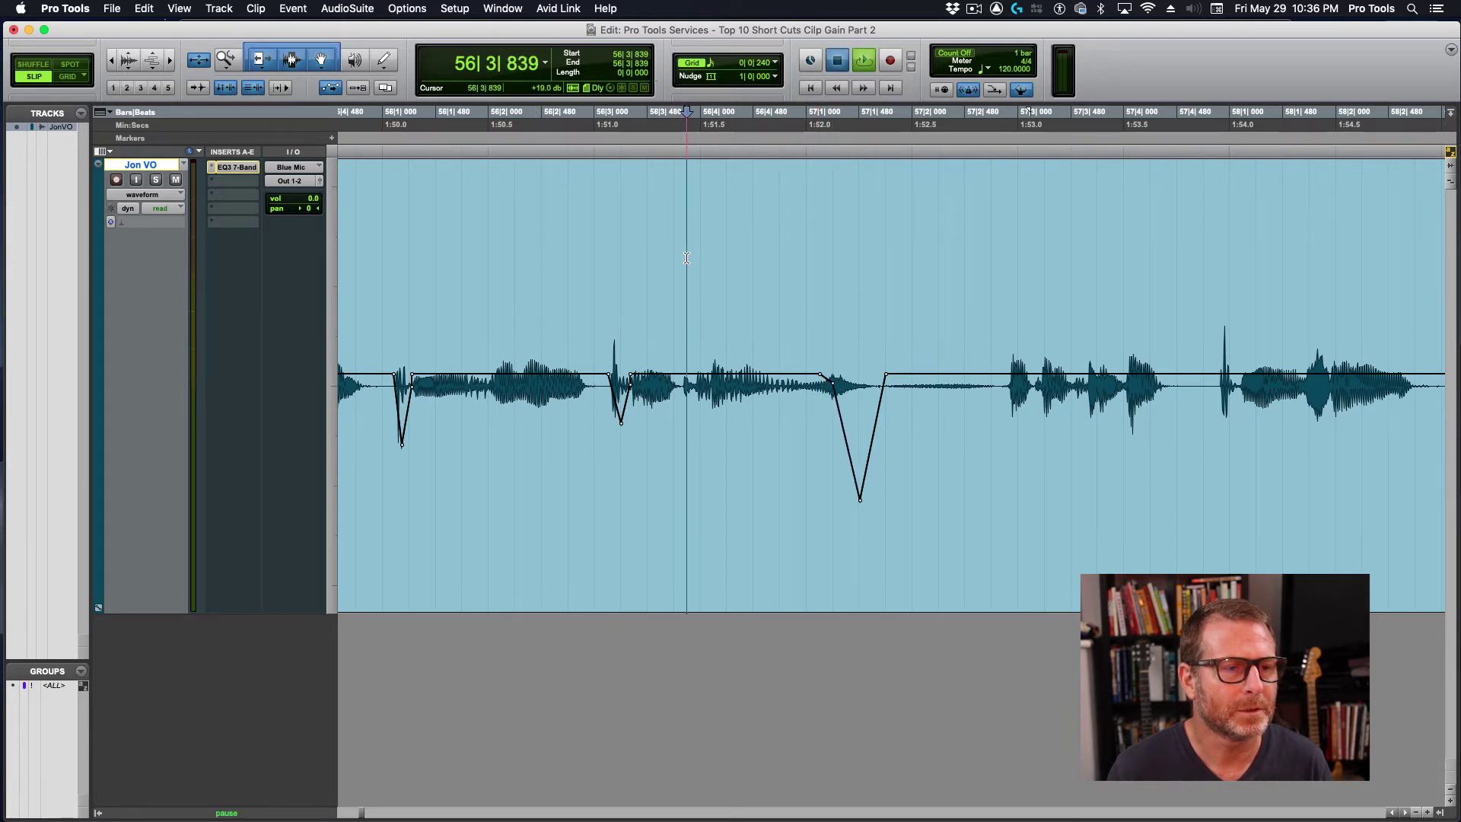
click(520, 259)
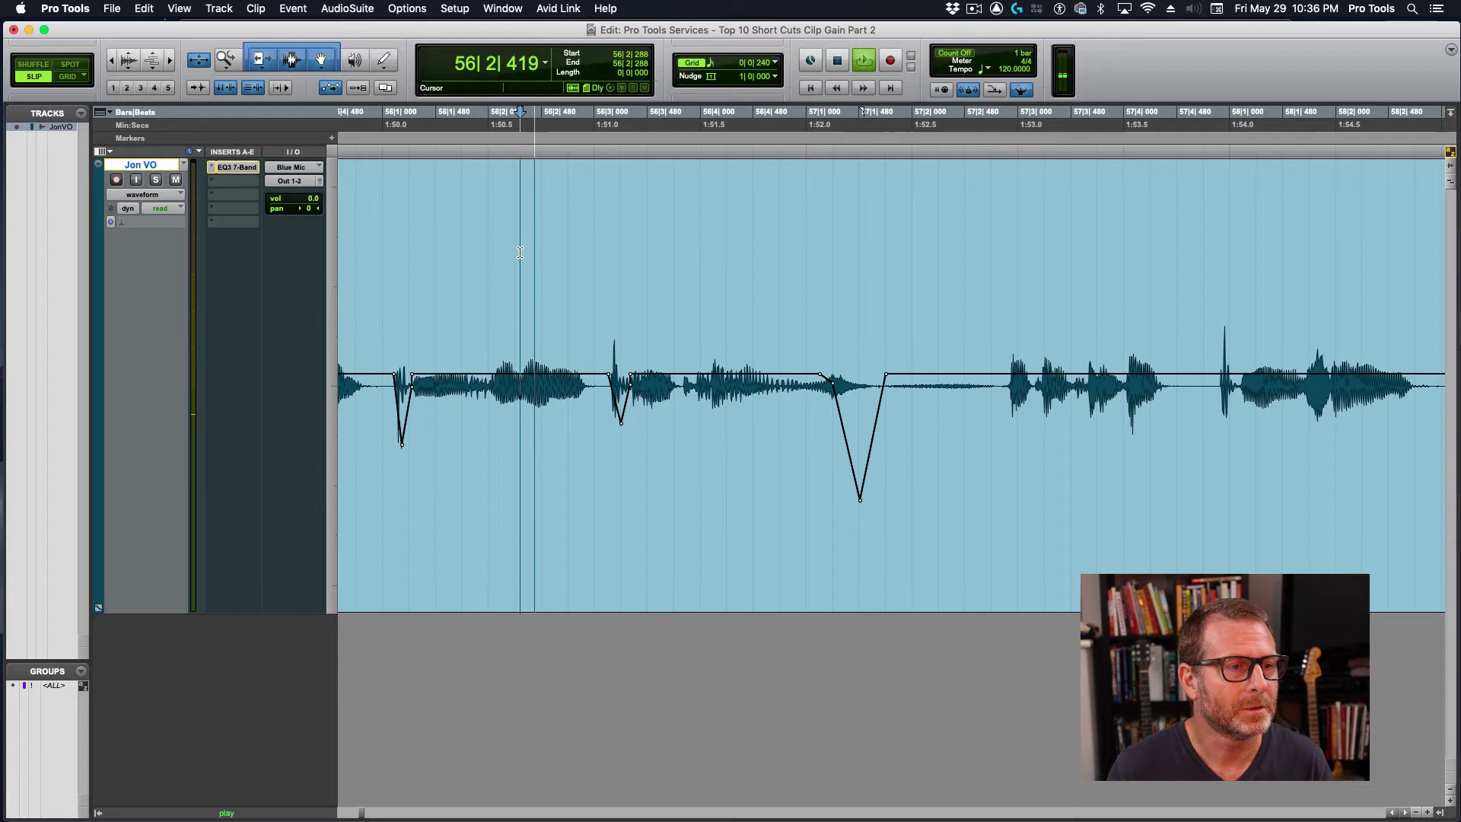
key(space)
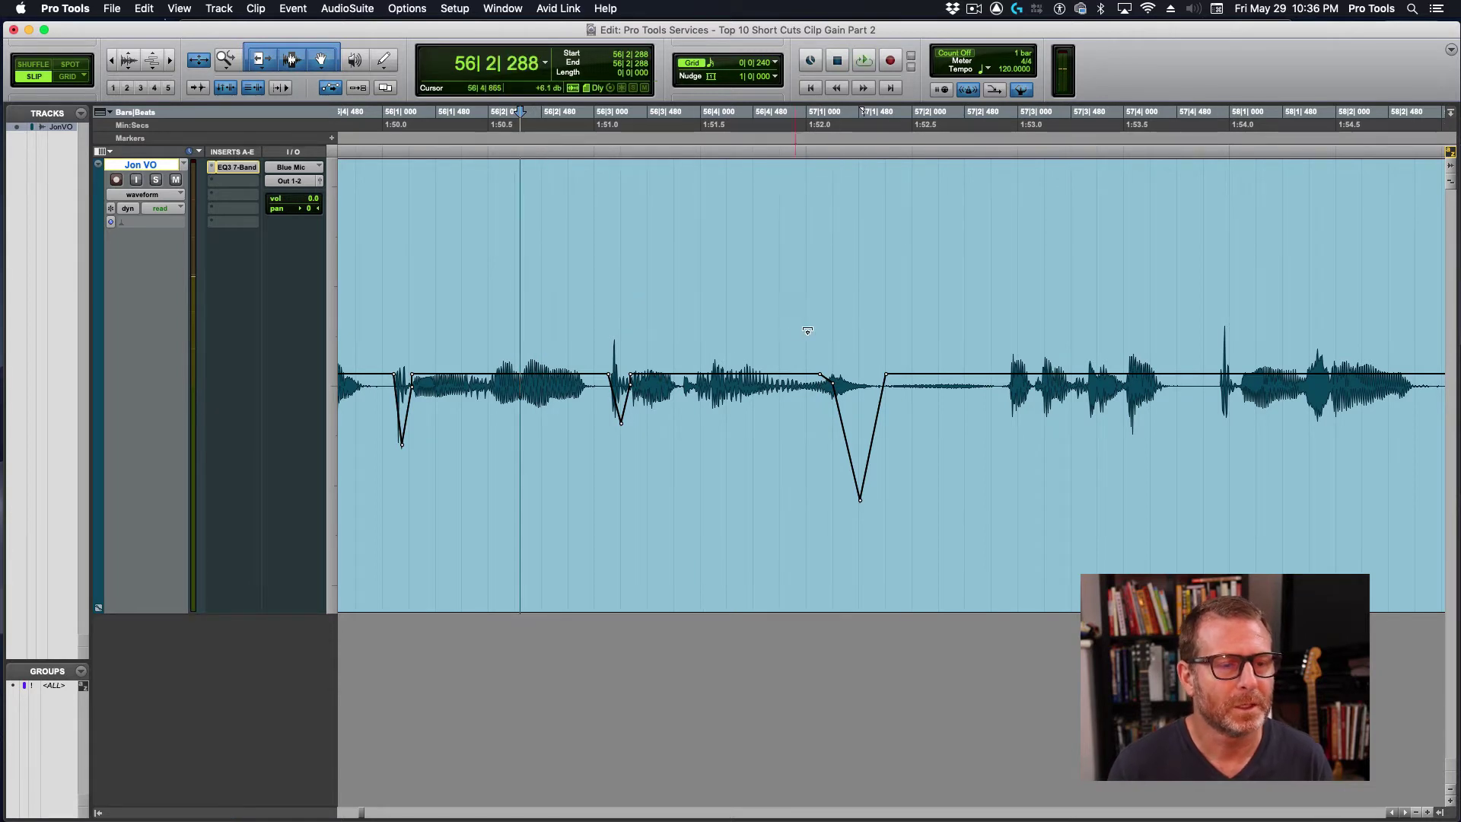
Step: Try the dip at about -2.6 dB, then deepen it to about -15.7 dB, auditioning each
drag(859, 500, 856, 394)
key(space)
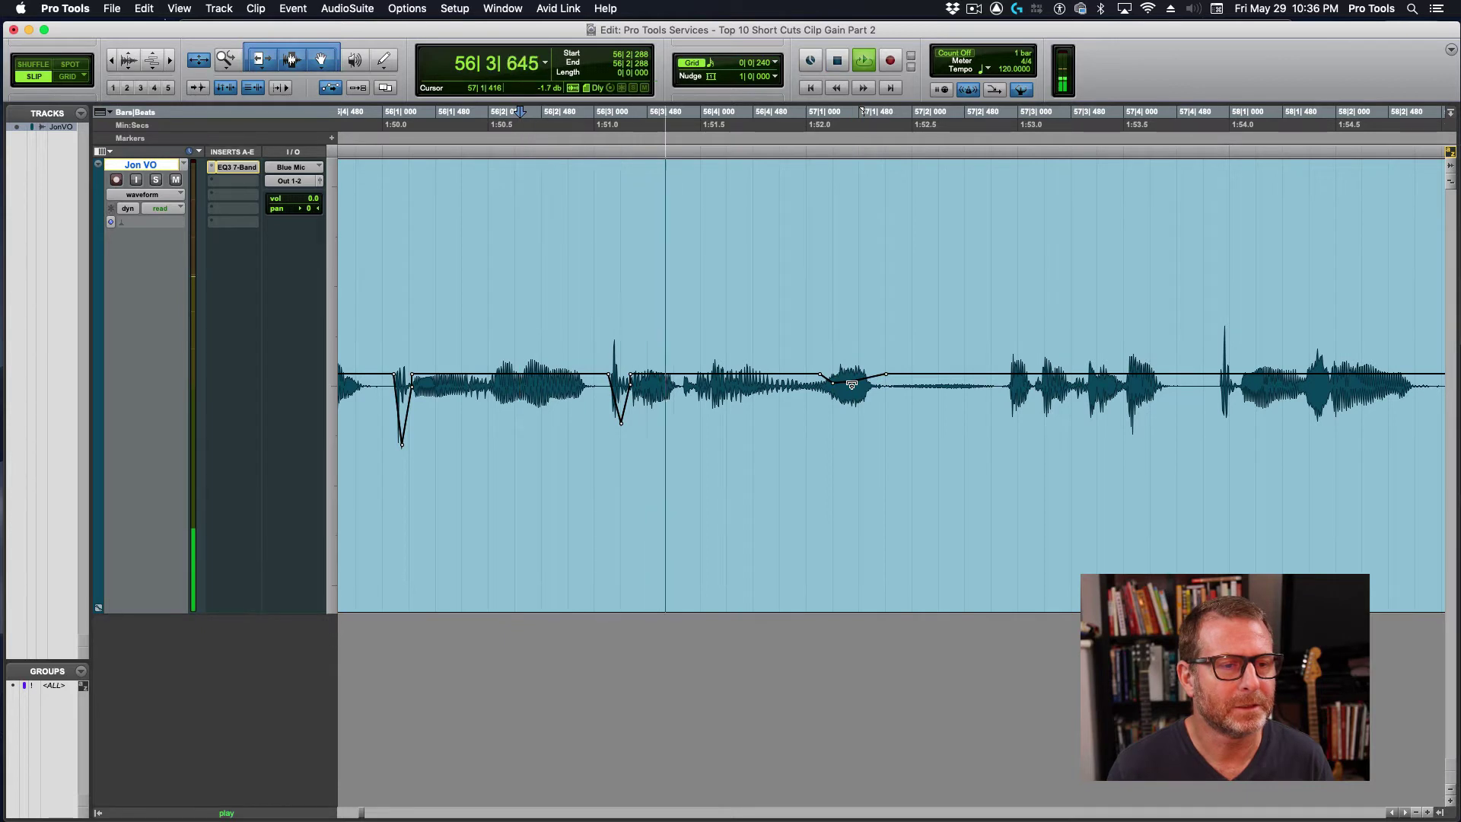
key(space)
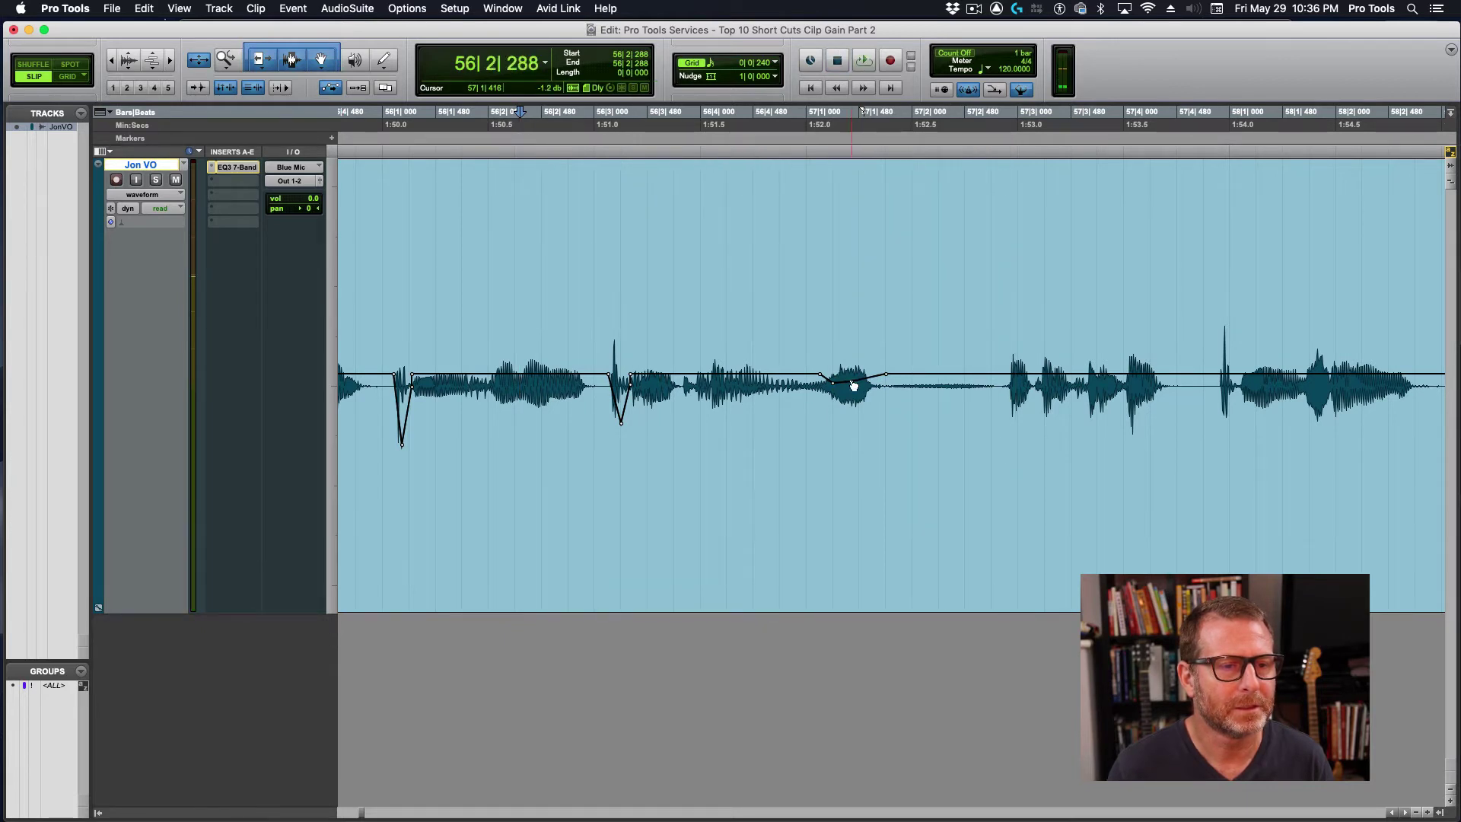
drag(853, 385, 862, 512)
key(space)
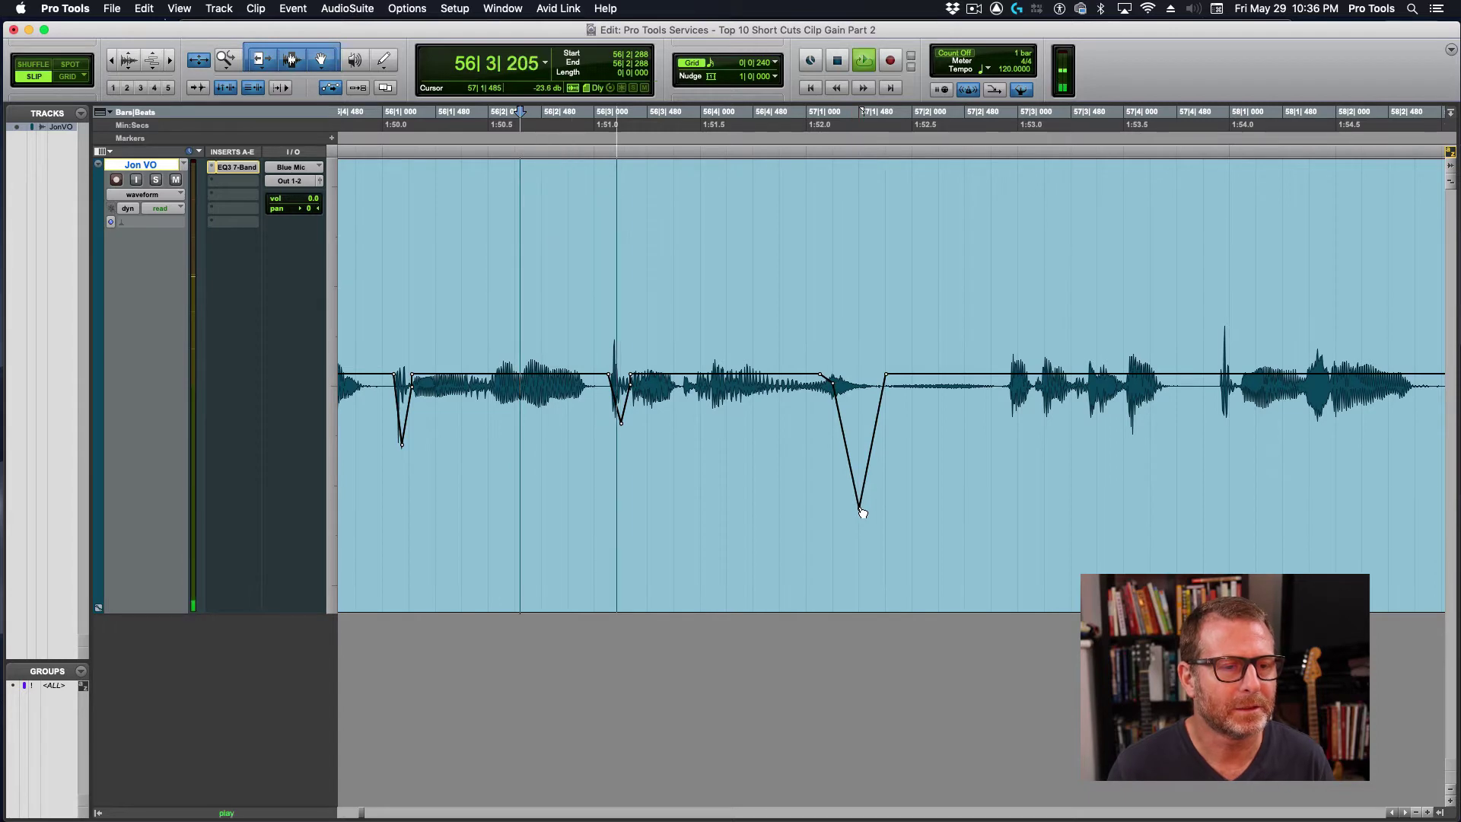
key(space)
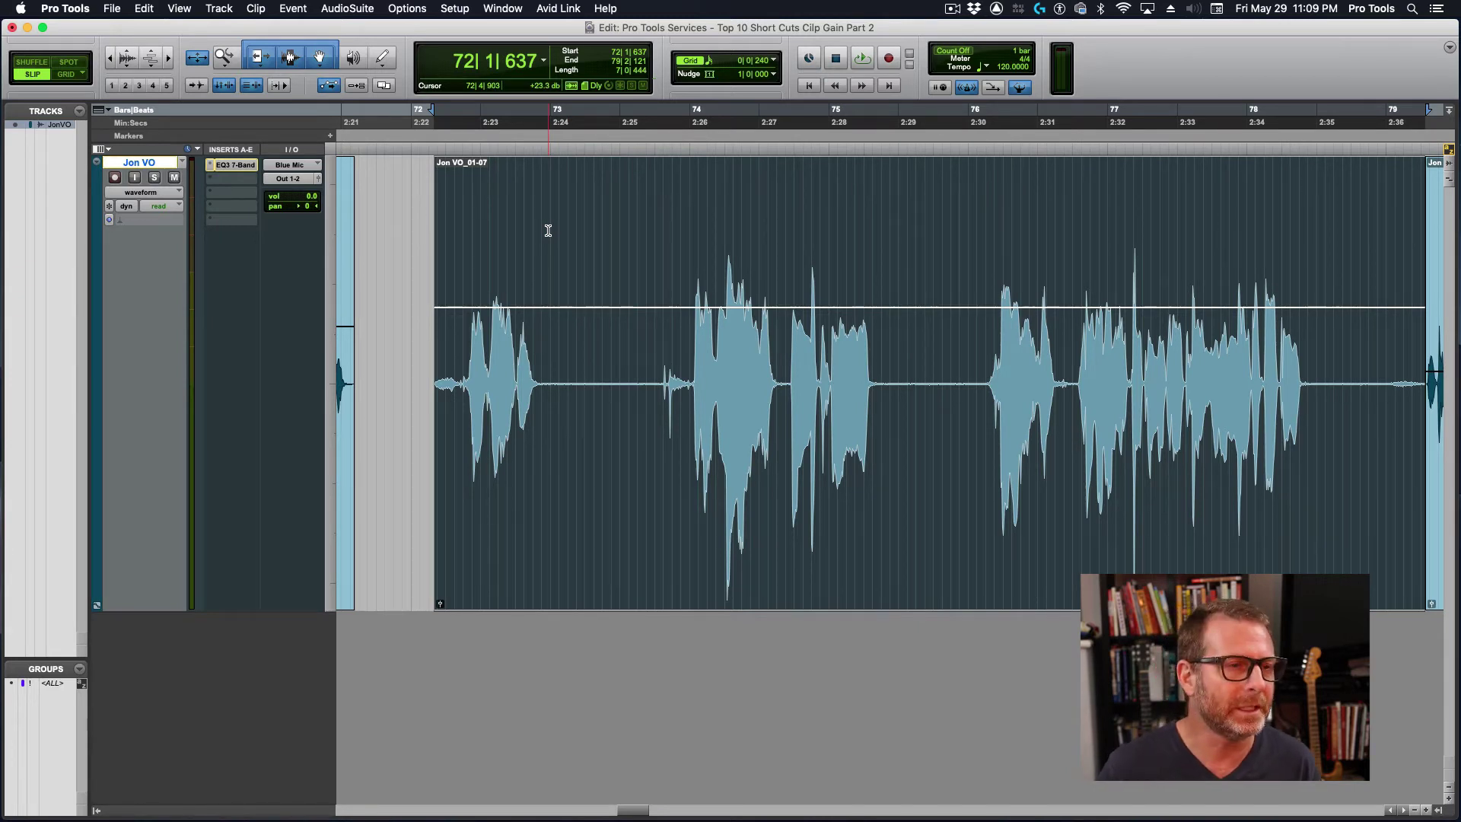
drag(548, 231, 632, 245)
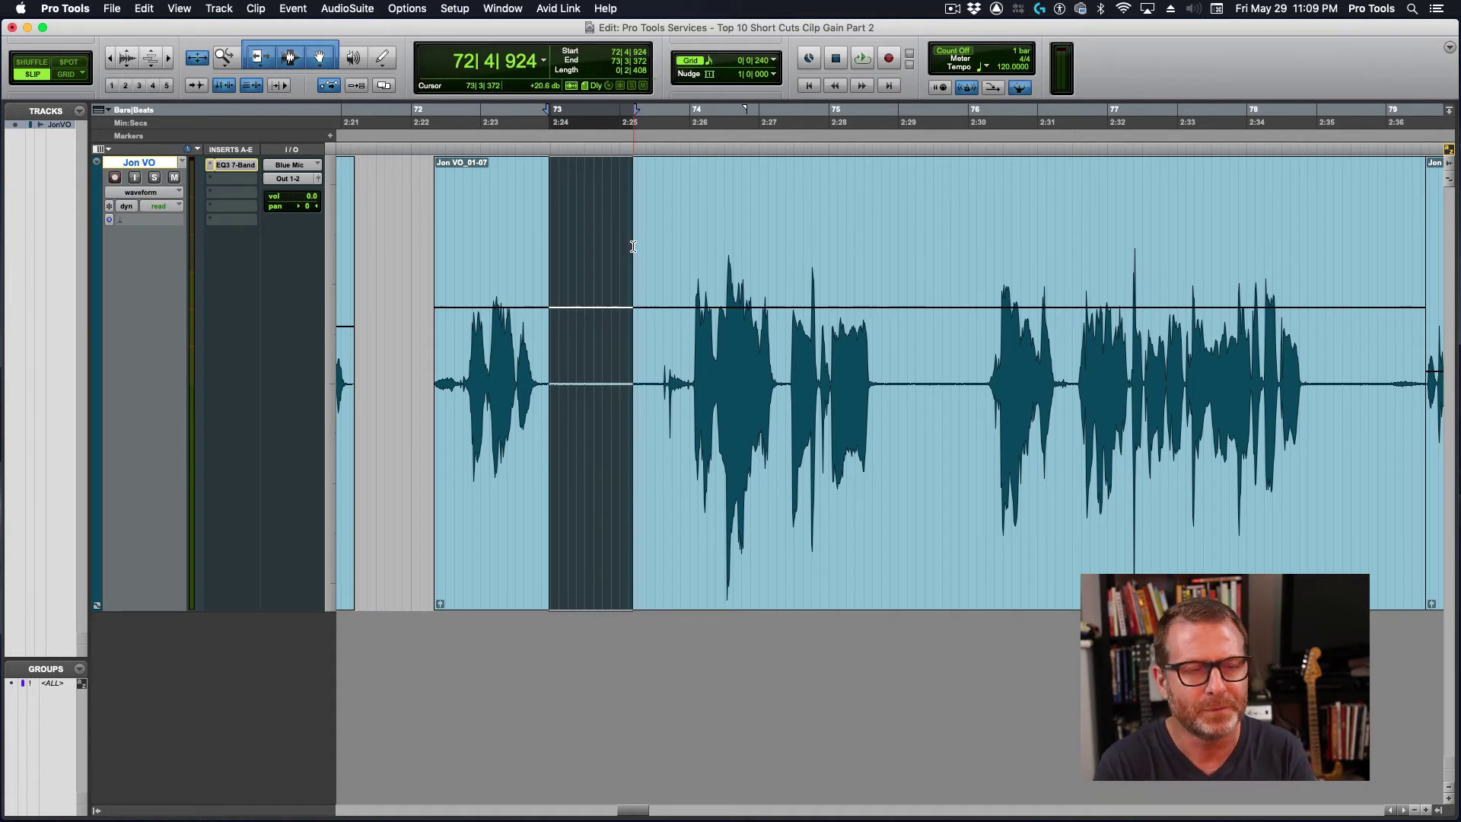
double_click(551, 214)
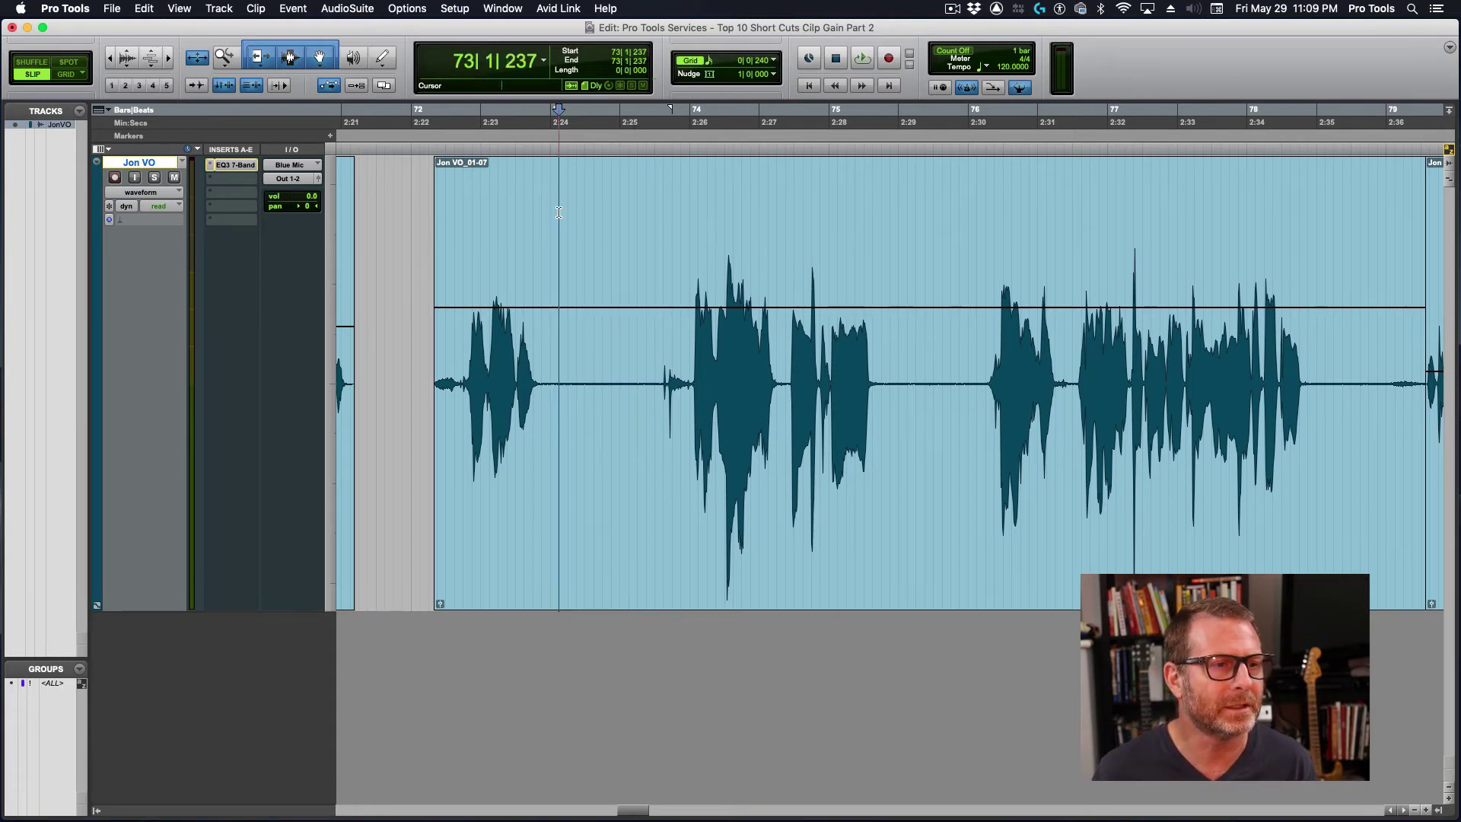
key(space)
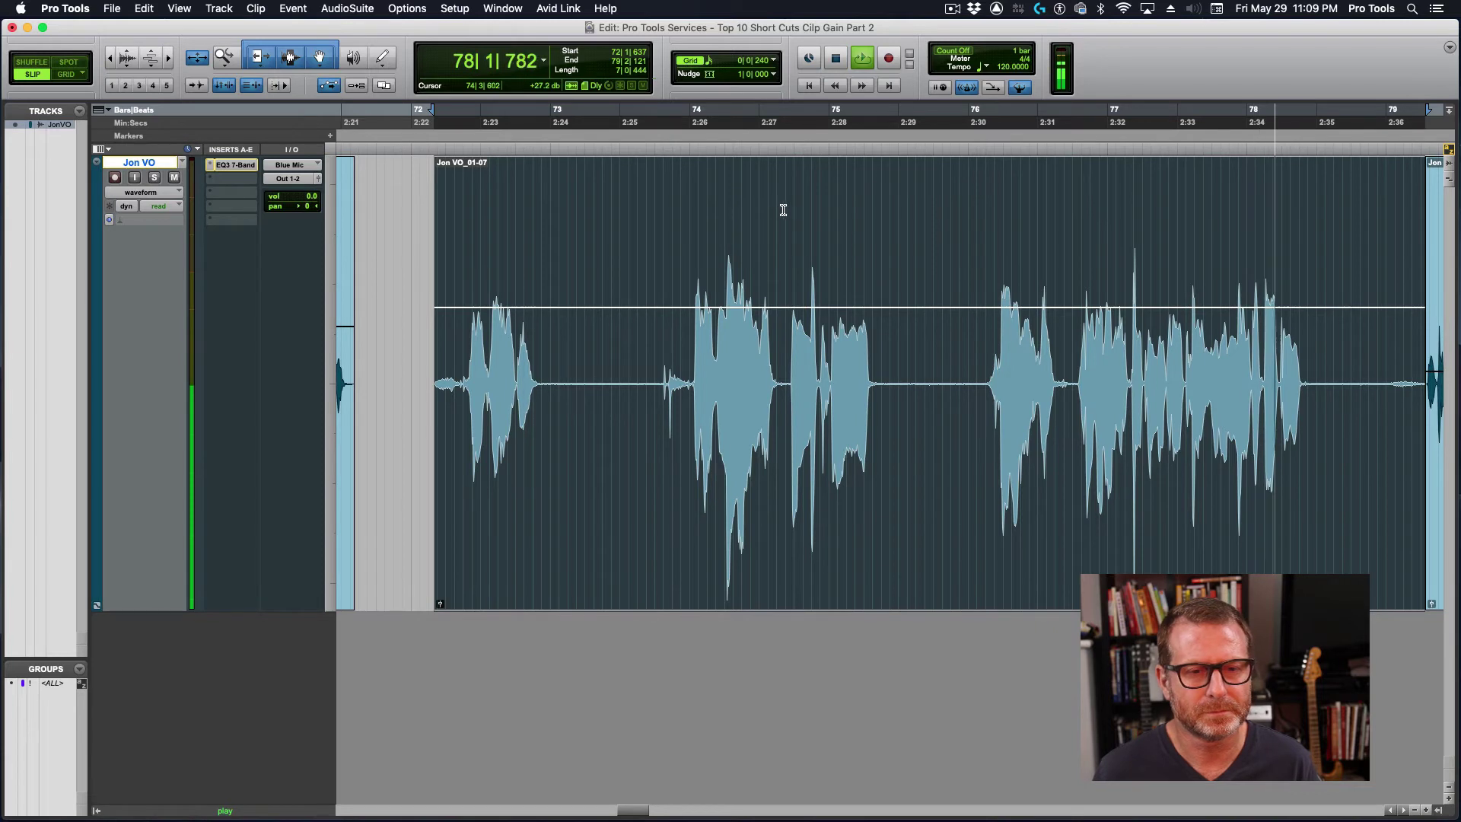
key(space)
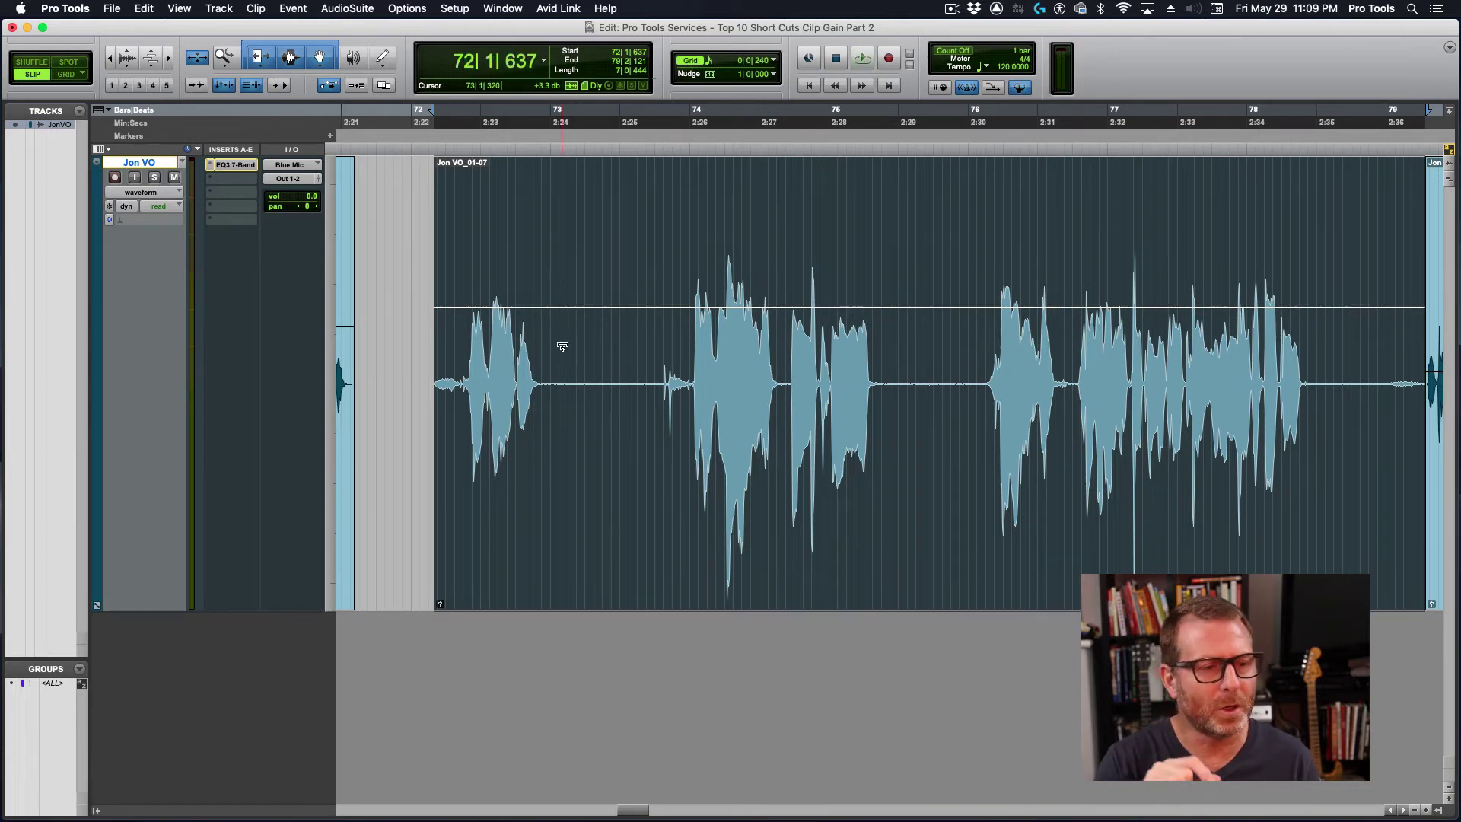
Step: Select the silent gap between the first two phrases near 2:24–2:26
click(536, 210)
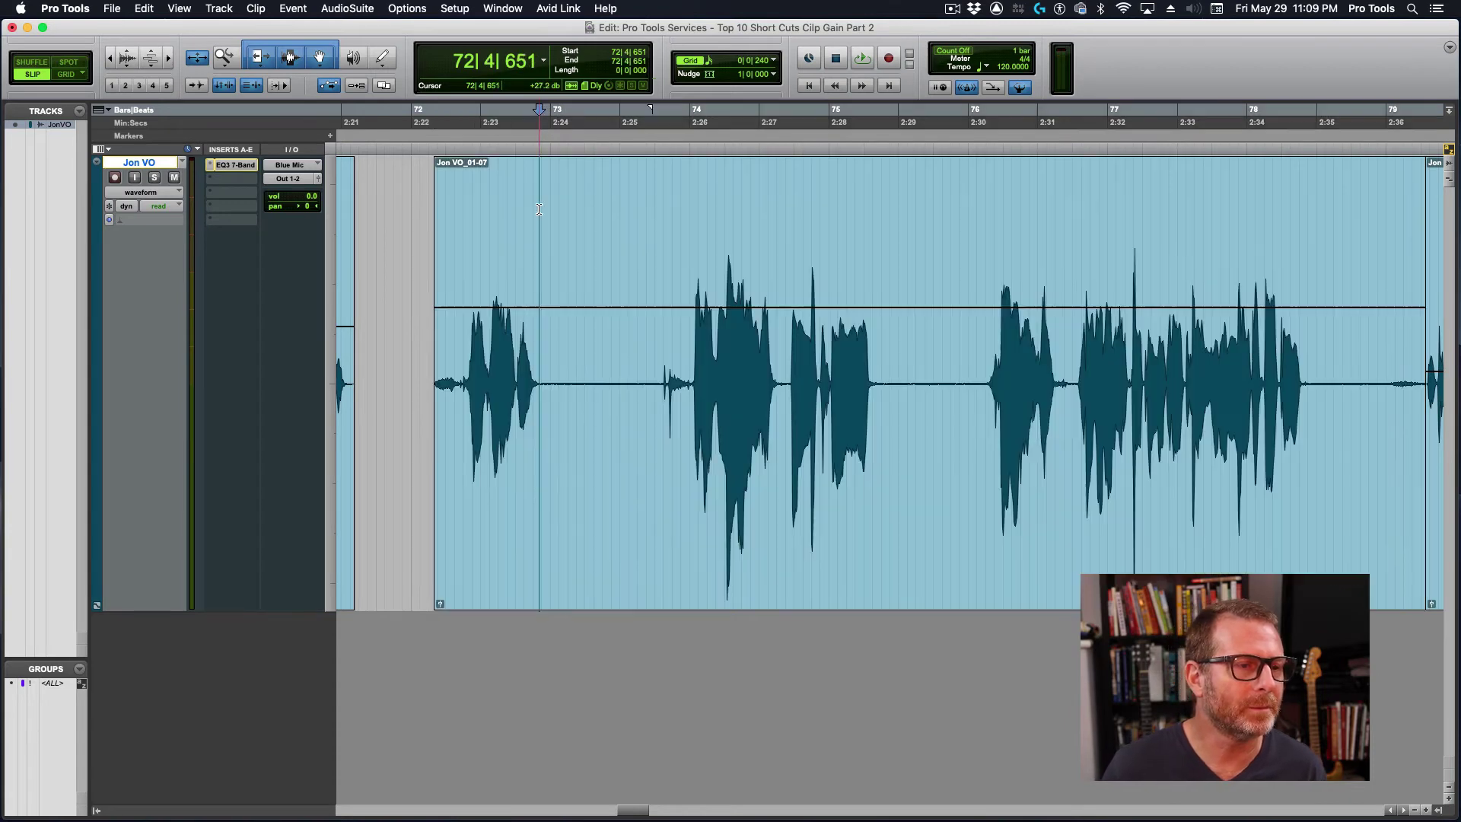
drag(536, 210, 624, 221)
drag(627, 88, 766, 108)
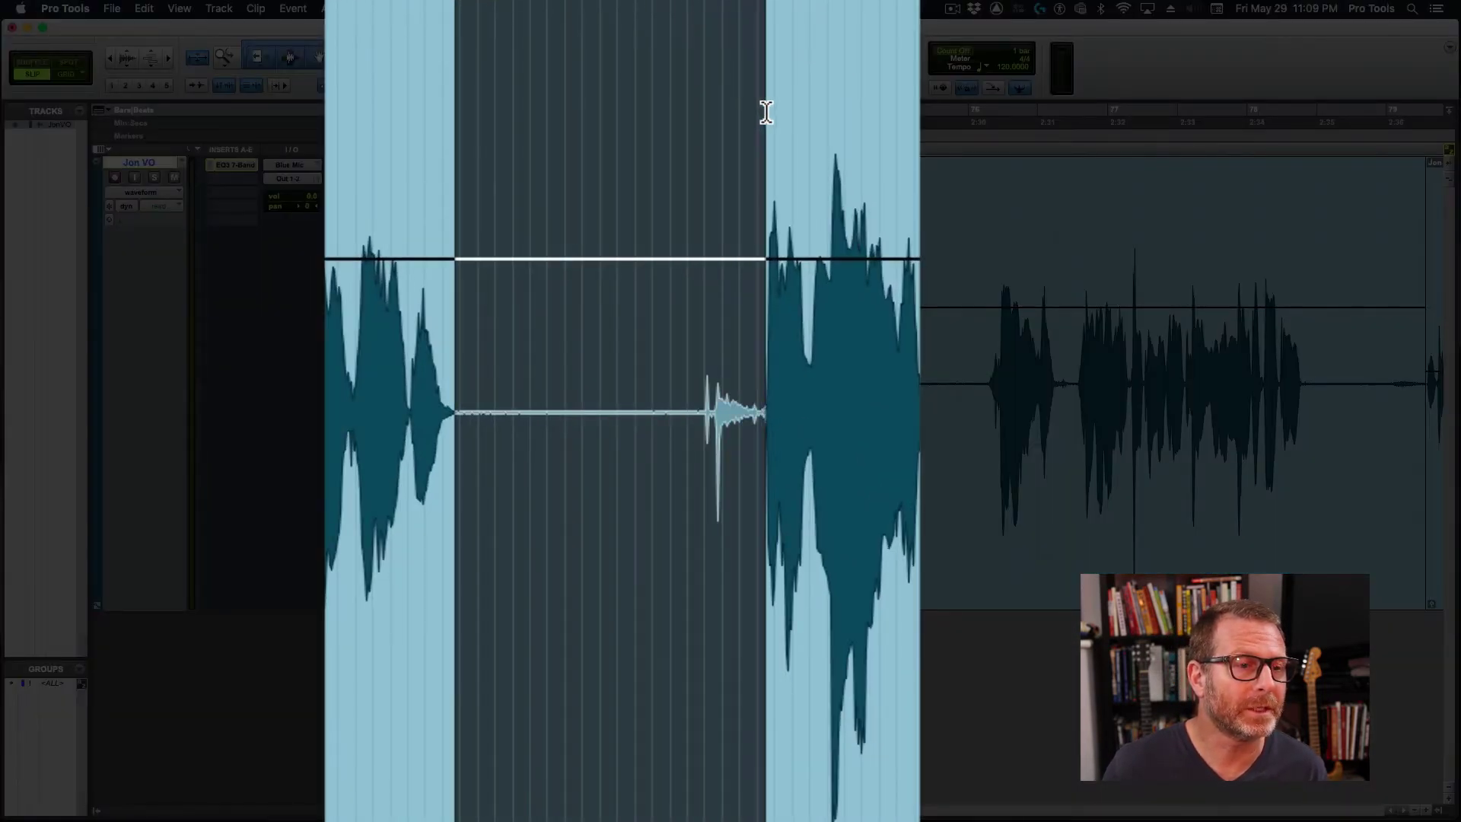
drag(628, 174, 593, 386)
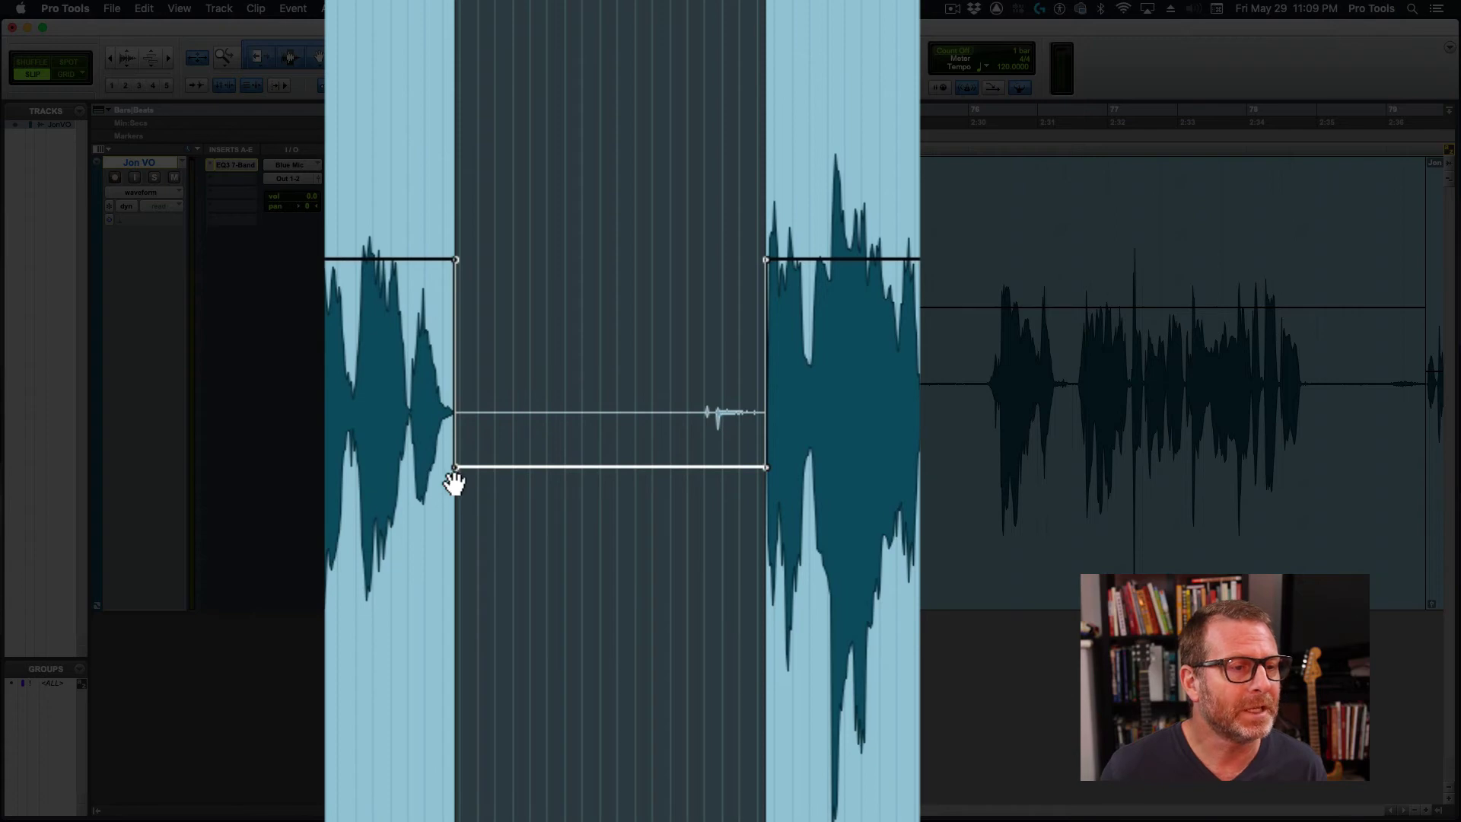
Step: Slope the first pause's dip into ramps down and back up, then select the next pause
drag(462, 477, 472, 489)
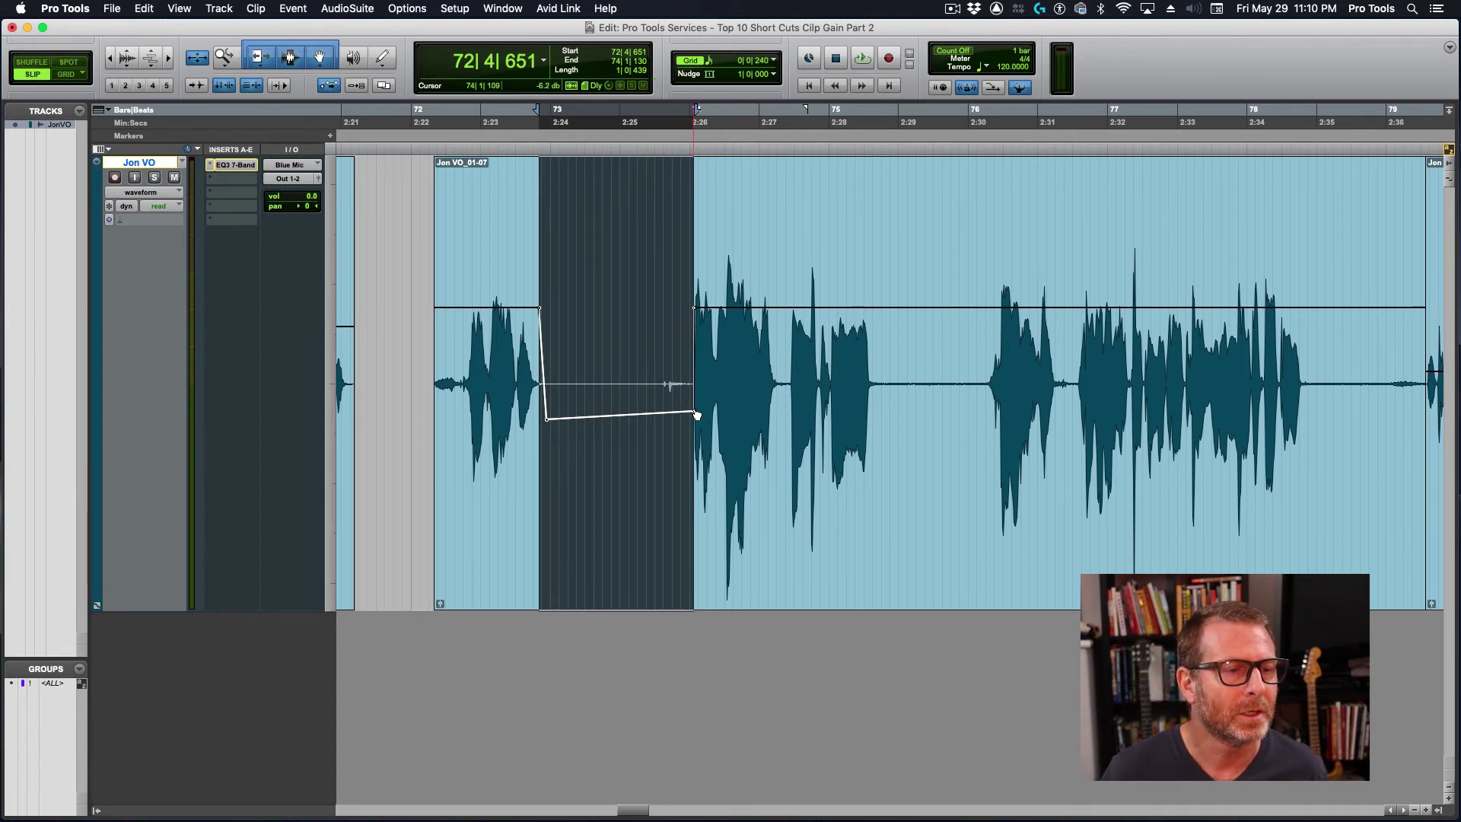
drag(697, 414, 683, 413)
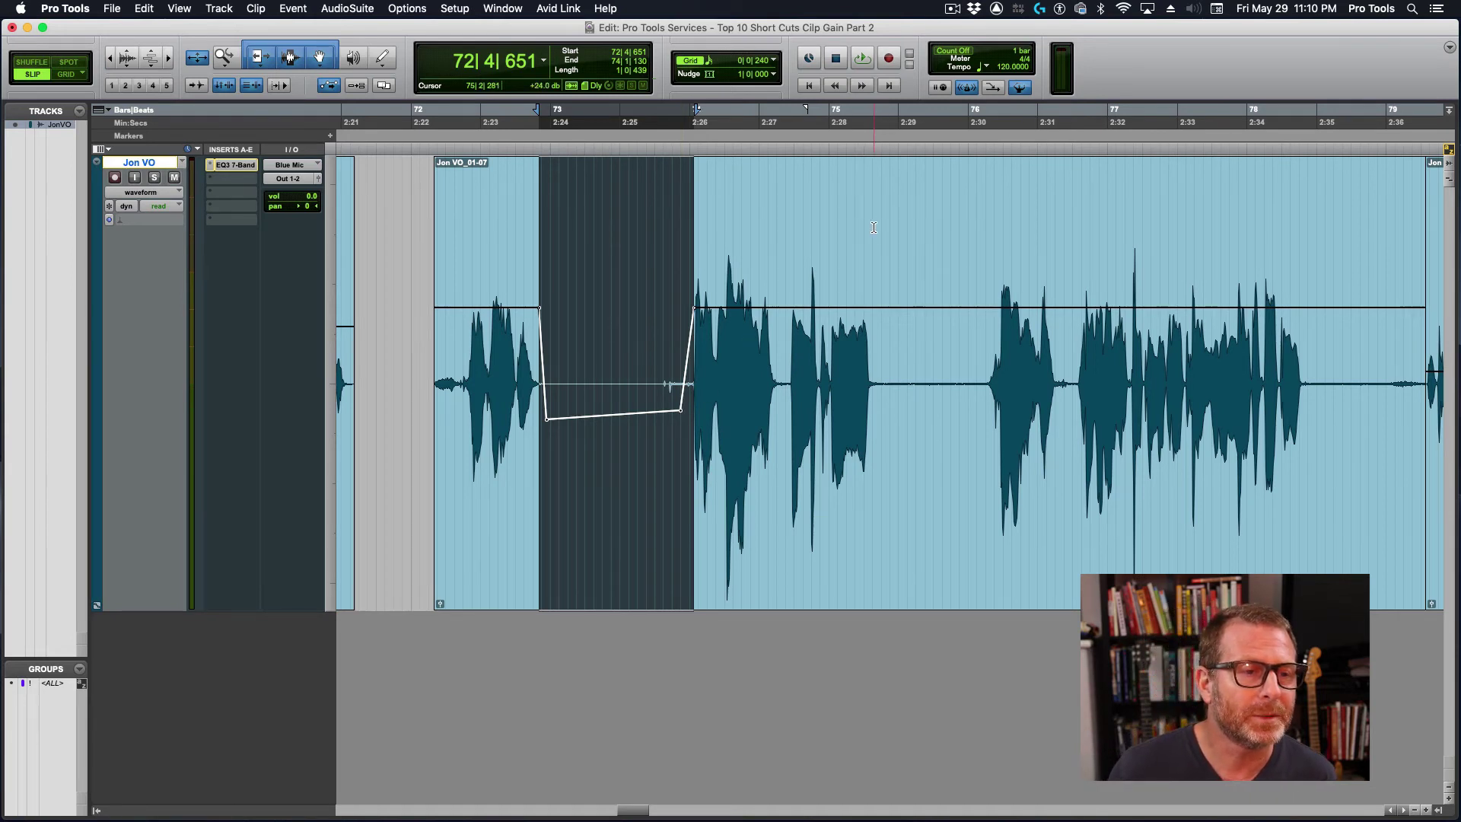
drag(874, 227, 987, 235)
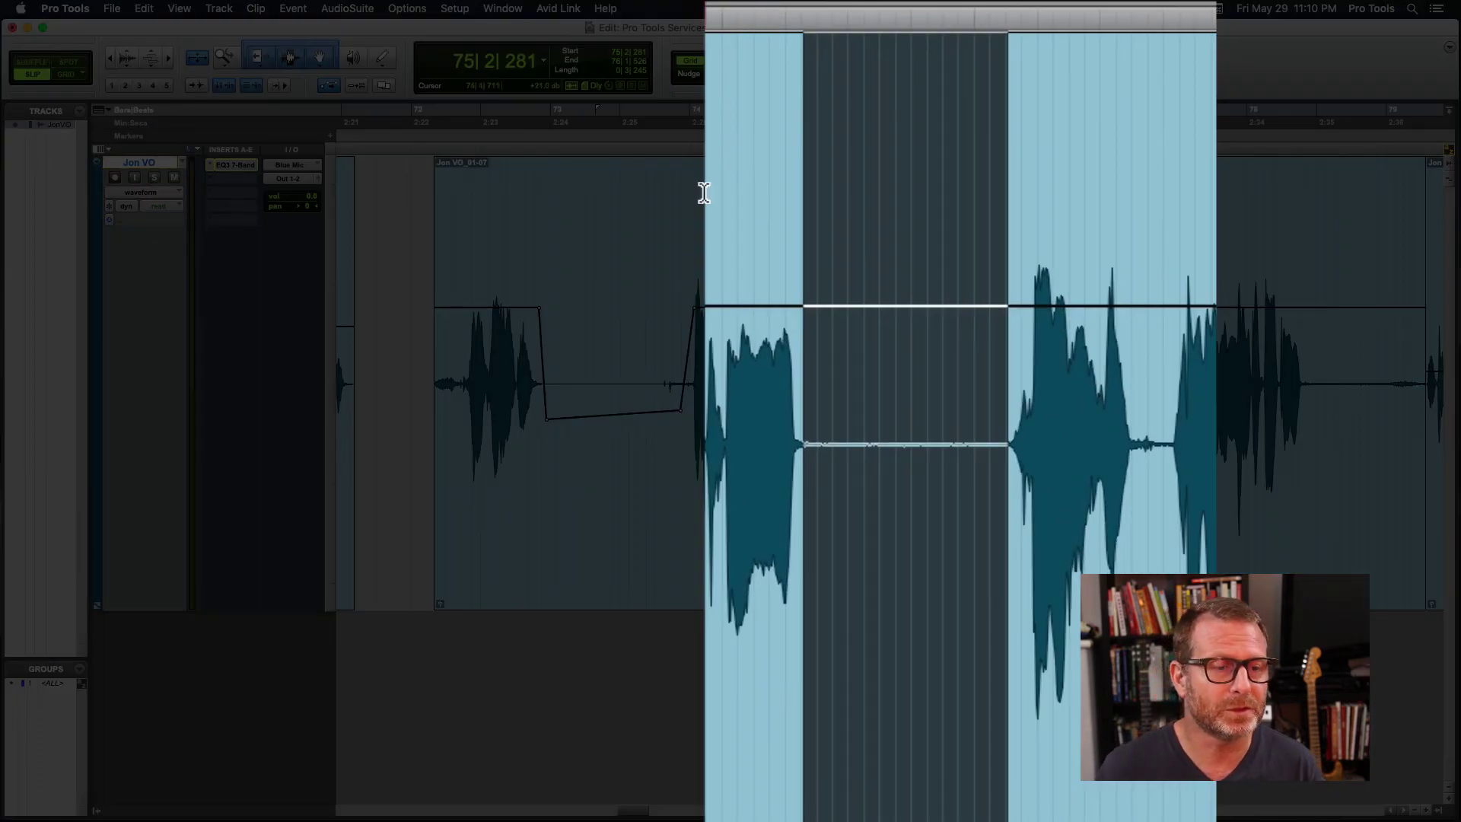
right_click(704, 193)
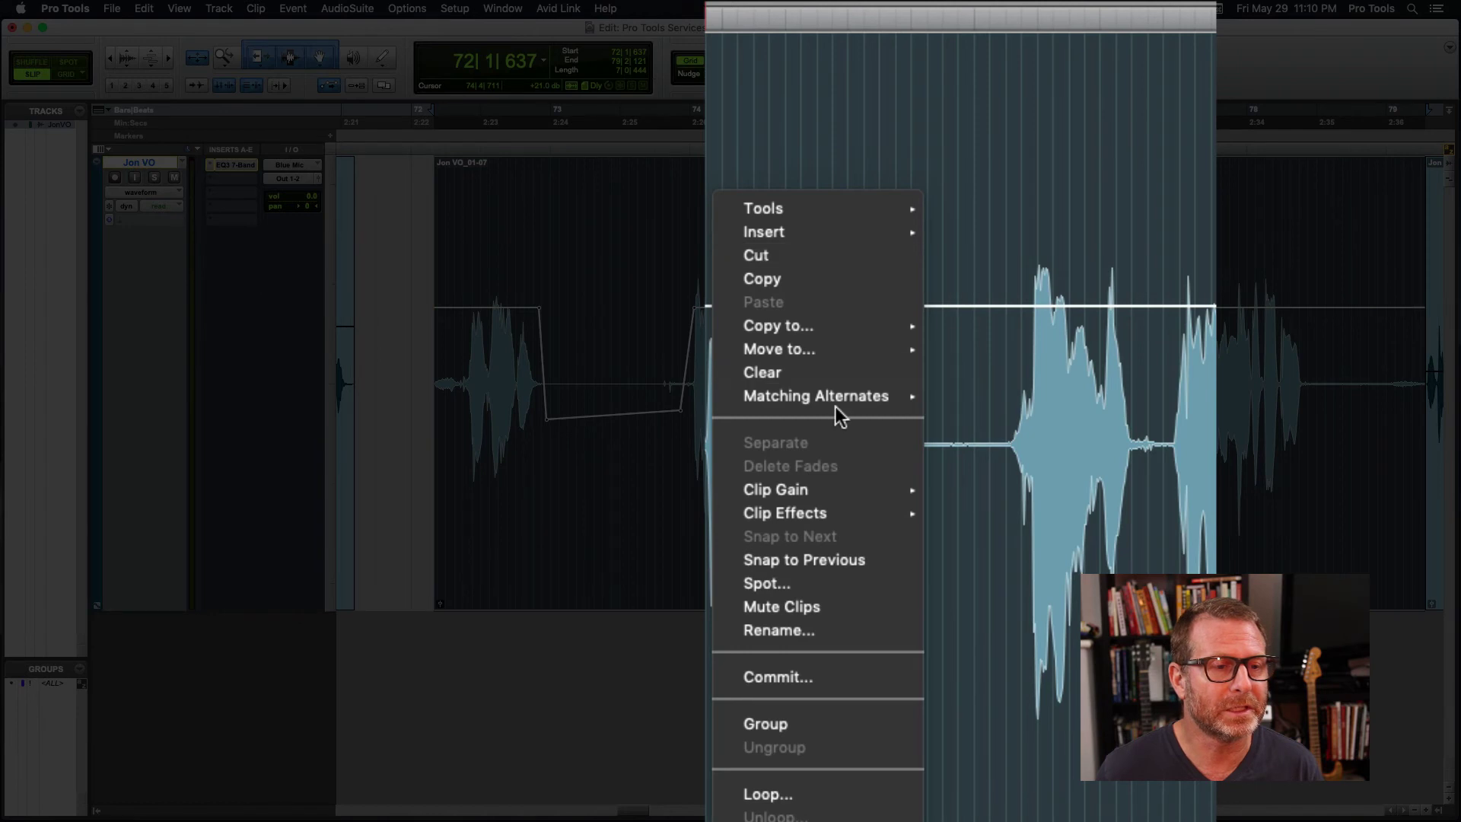
mouse_move(810, 495)
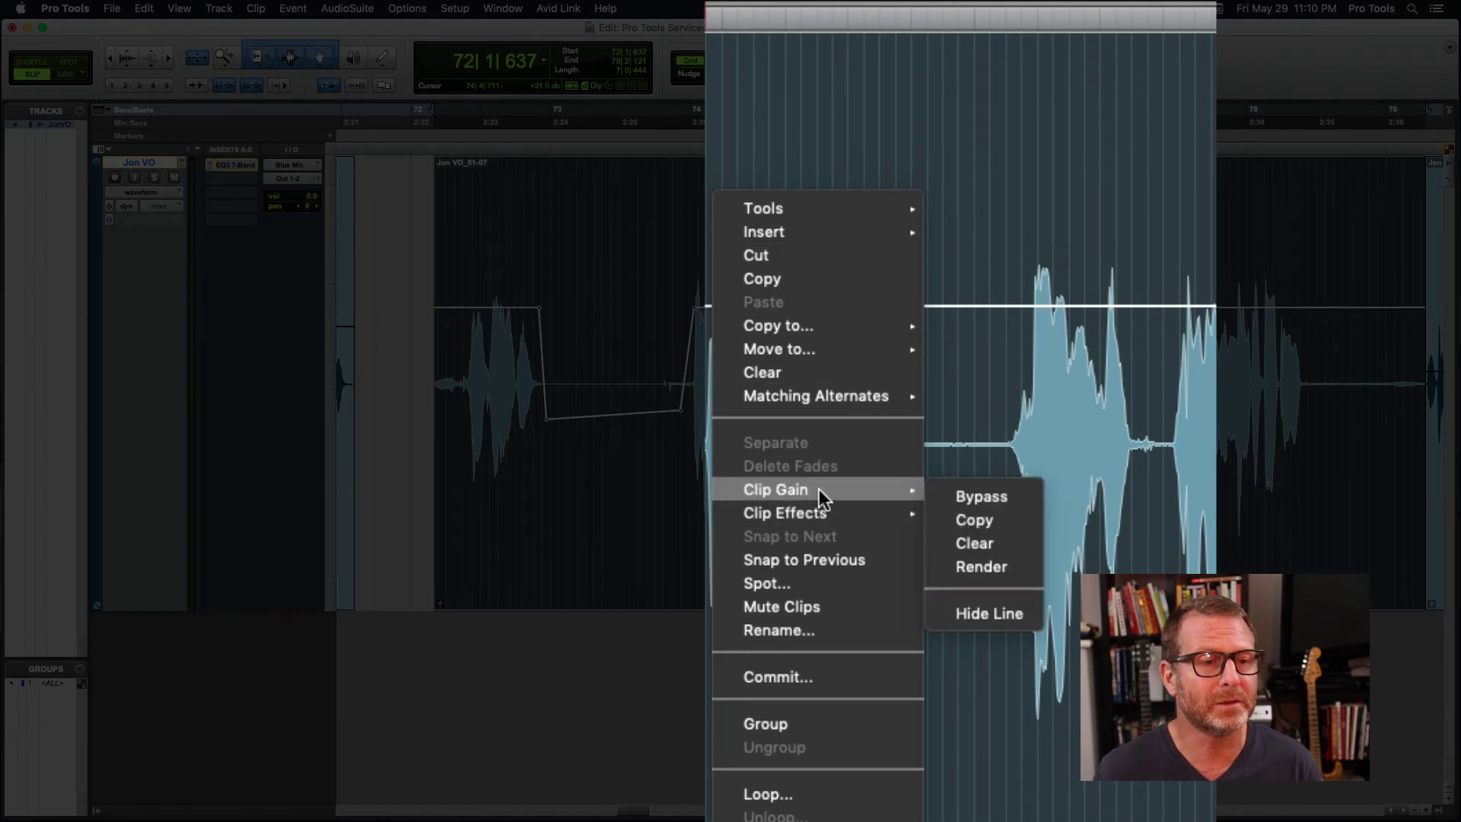
click(988, 614)
right_click(874, 225)
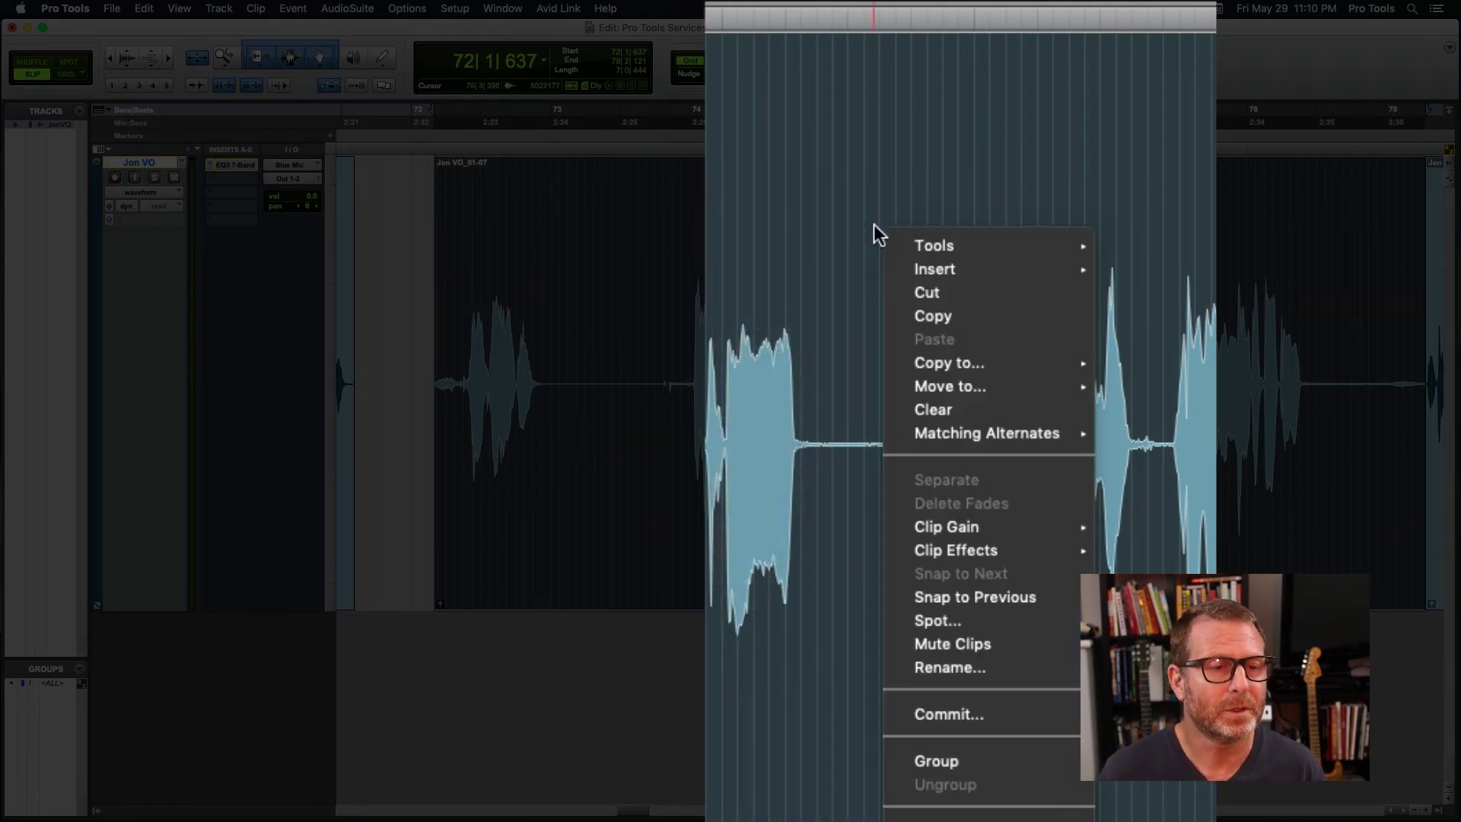
mouse_move(991, 526)
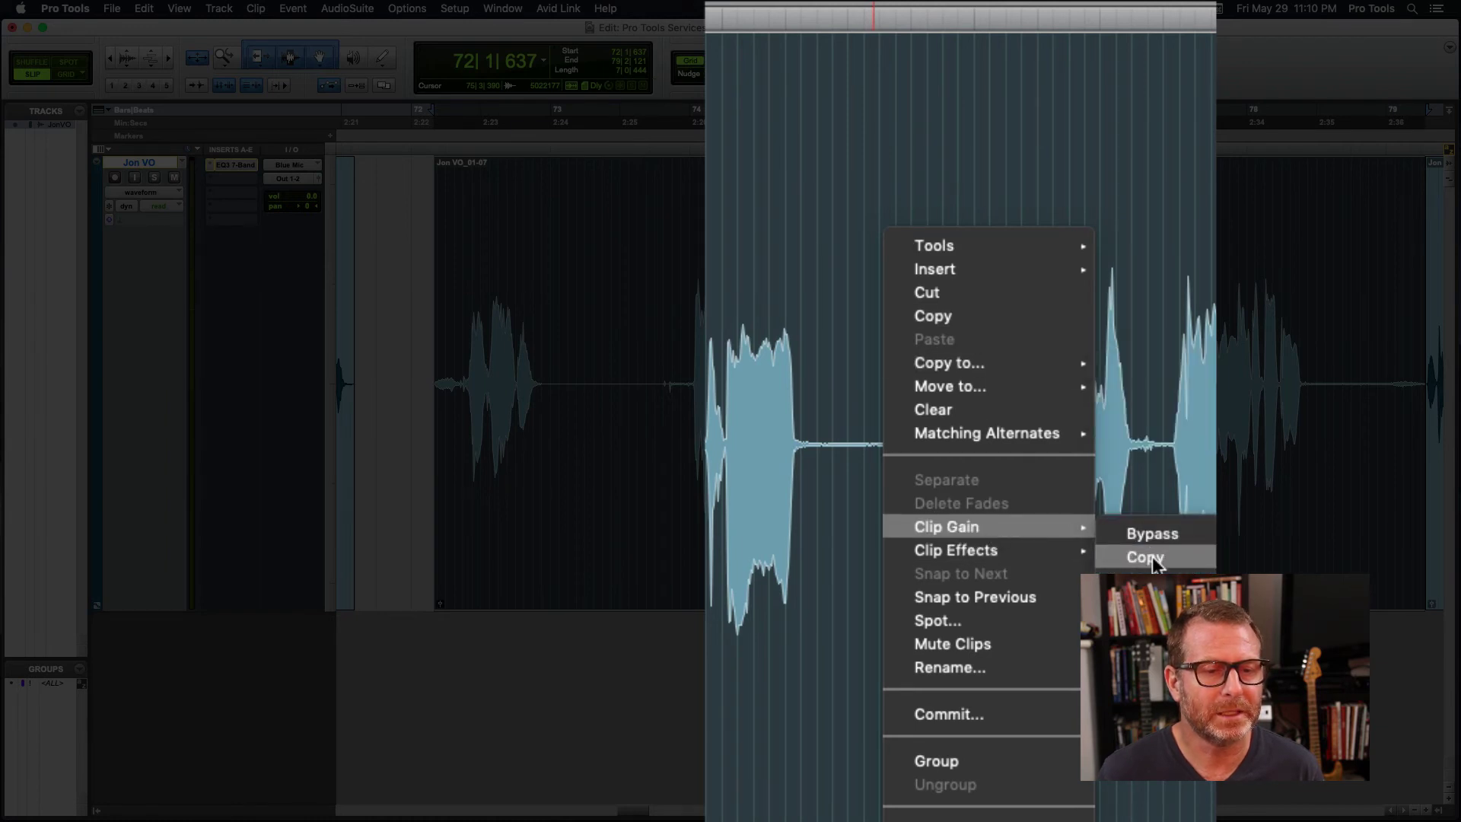
click(1153, 652)
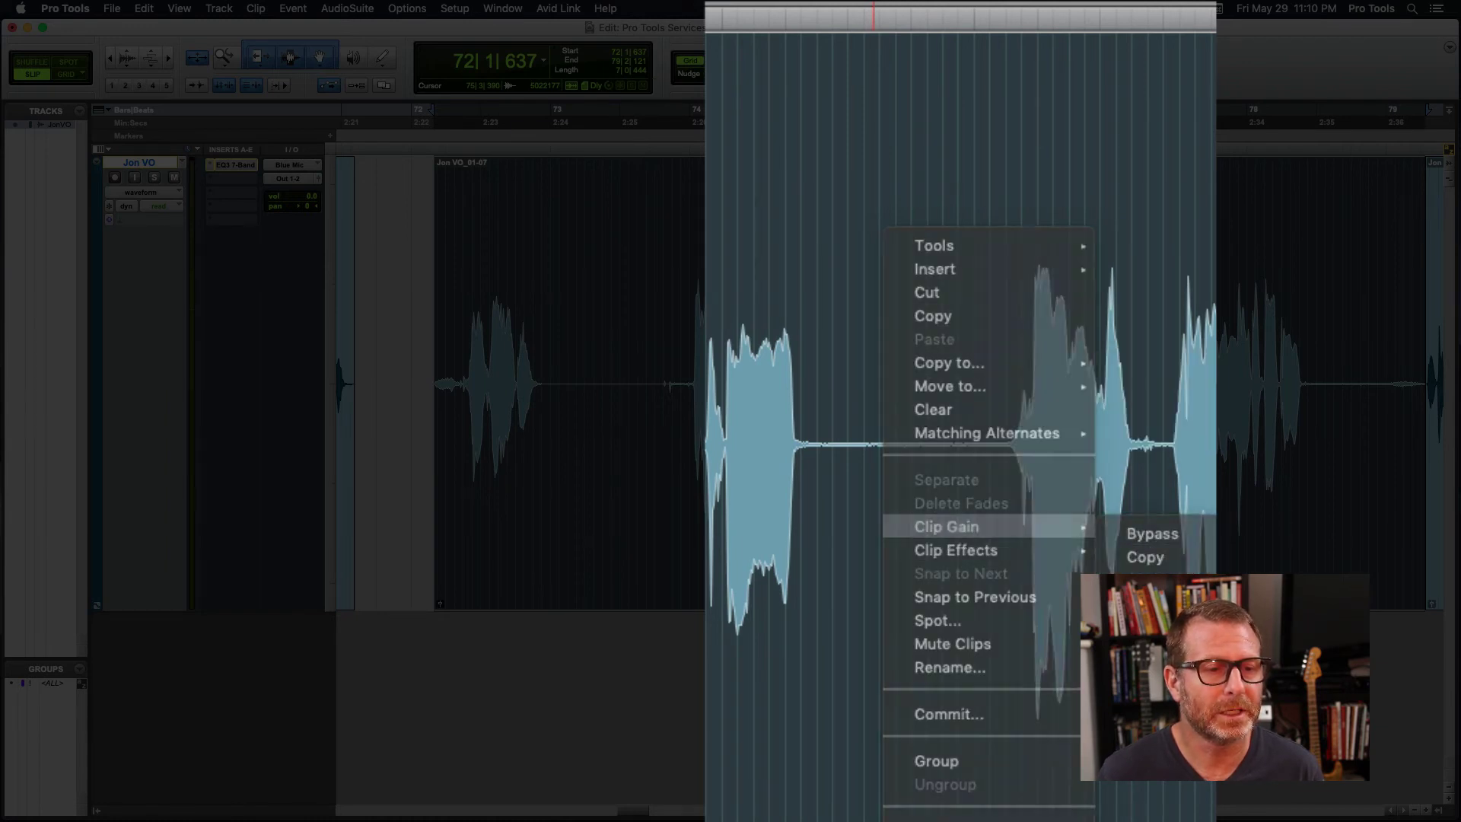
Step: Dip the pause after the second phrase by about 12 dB and slant both edges into ramps
click(820, 143)
click(808, 140)
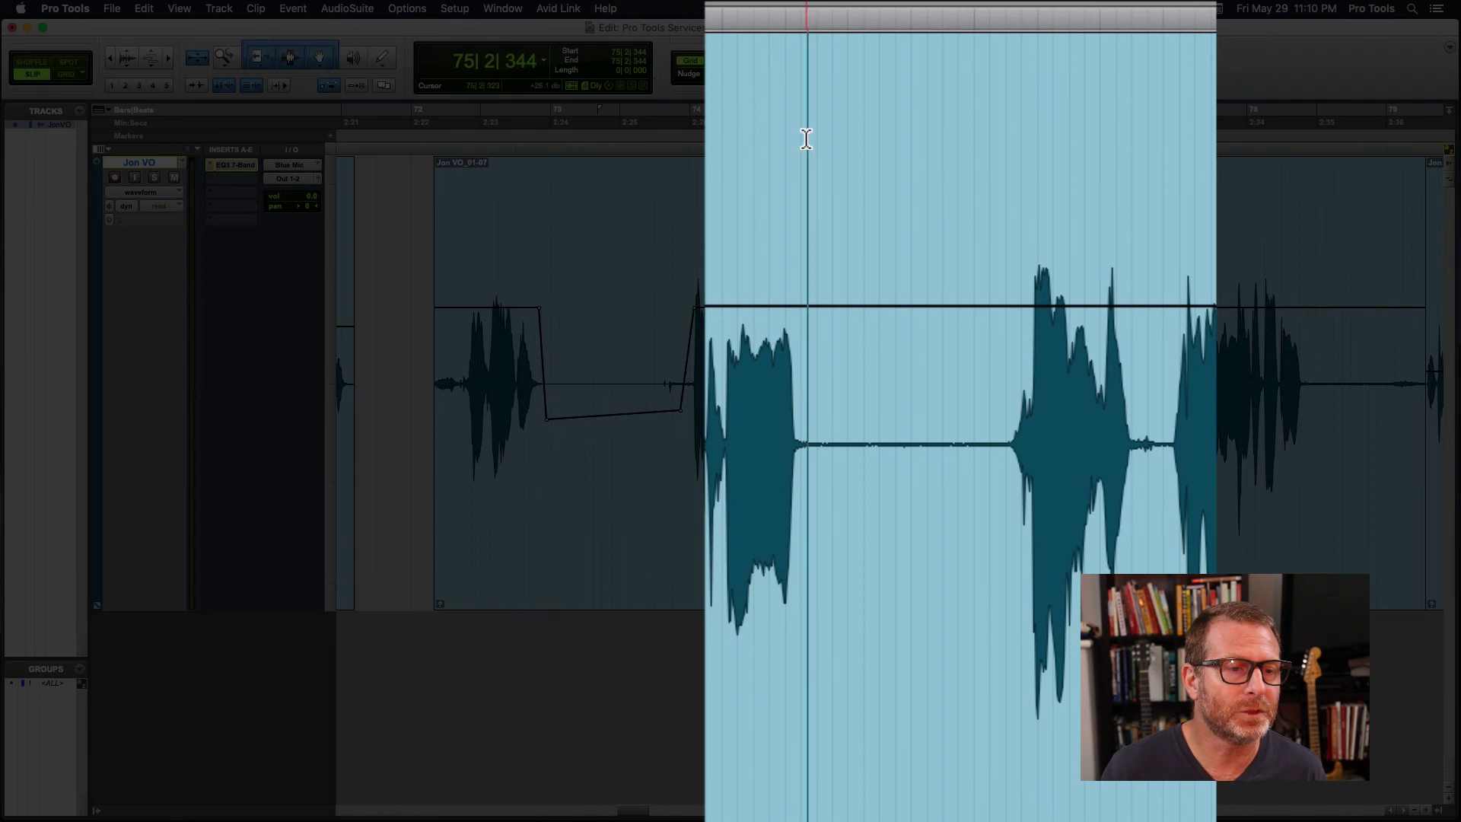
drag(806, 138, 1011, 155)
drag(923, 258, 916, 443)
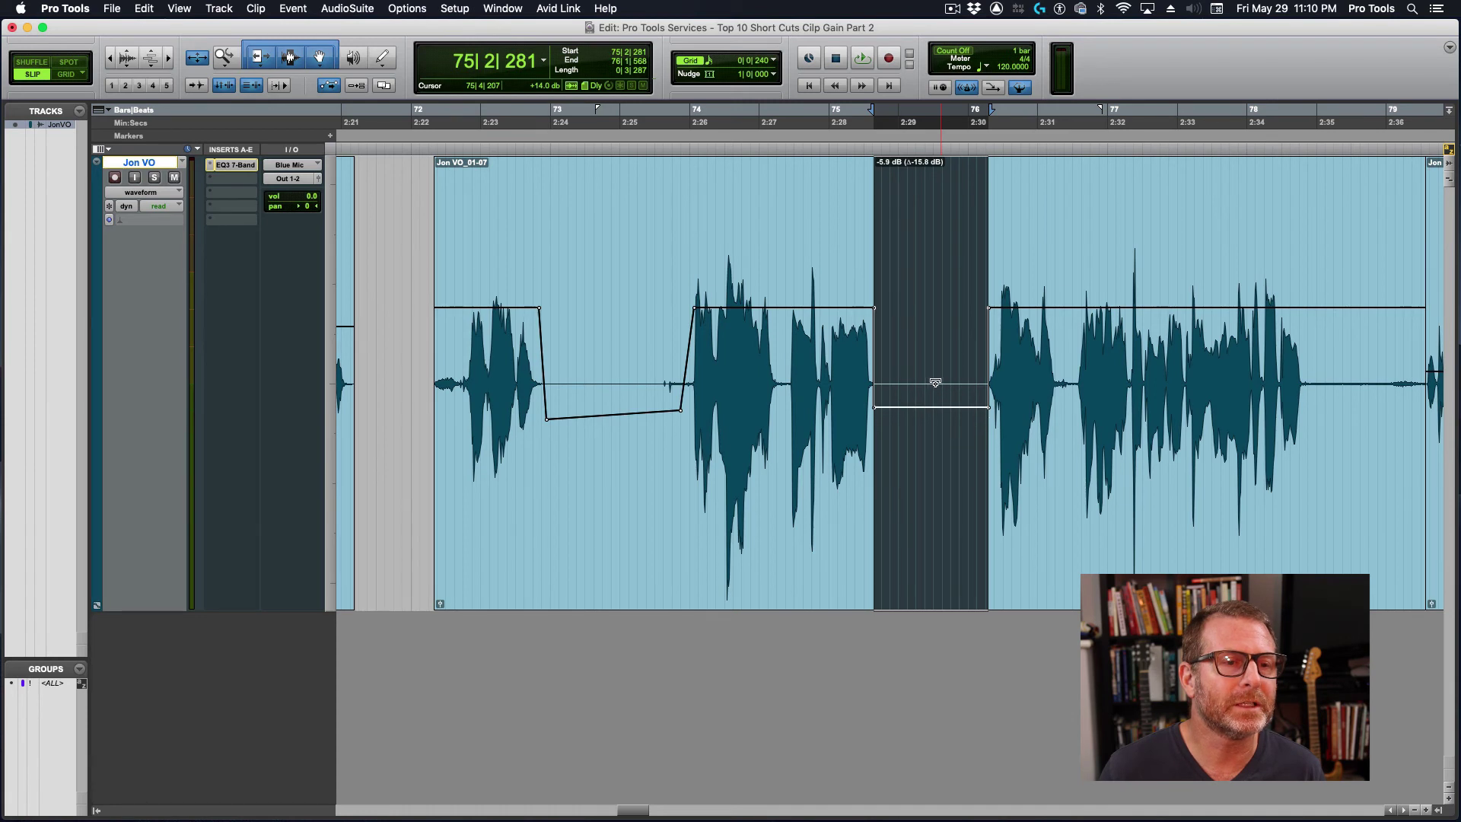
drag(935, 383, 880, 410)
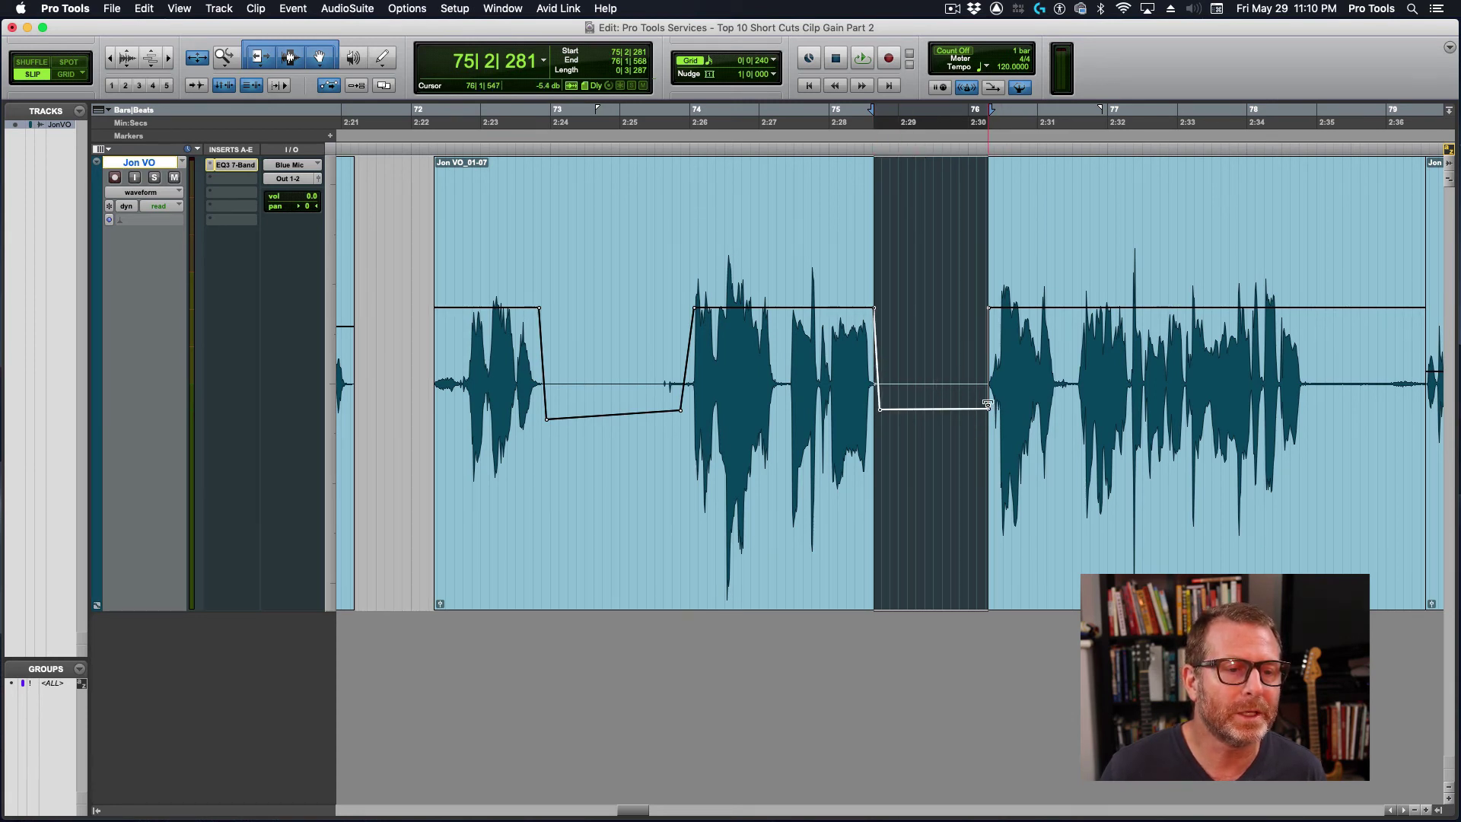
drag(988, 405, 981, 413)
drag(879, 412, 887, 423)
Step: Select the last pause near the clip end and ramp the start of its dip
click(1301, 220)
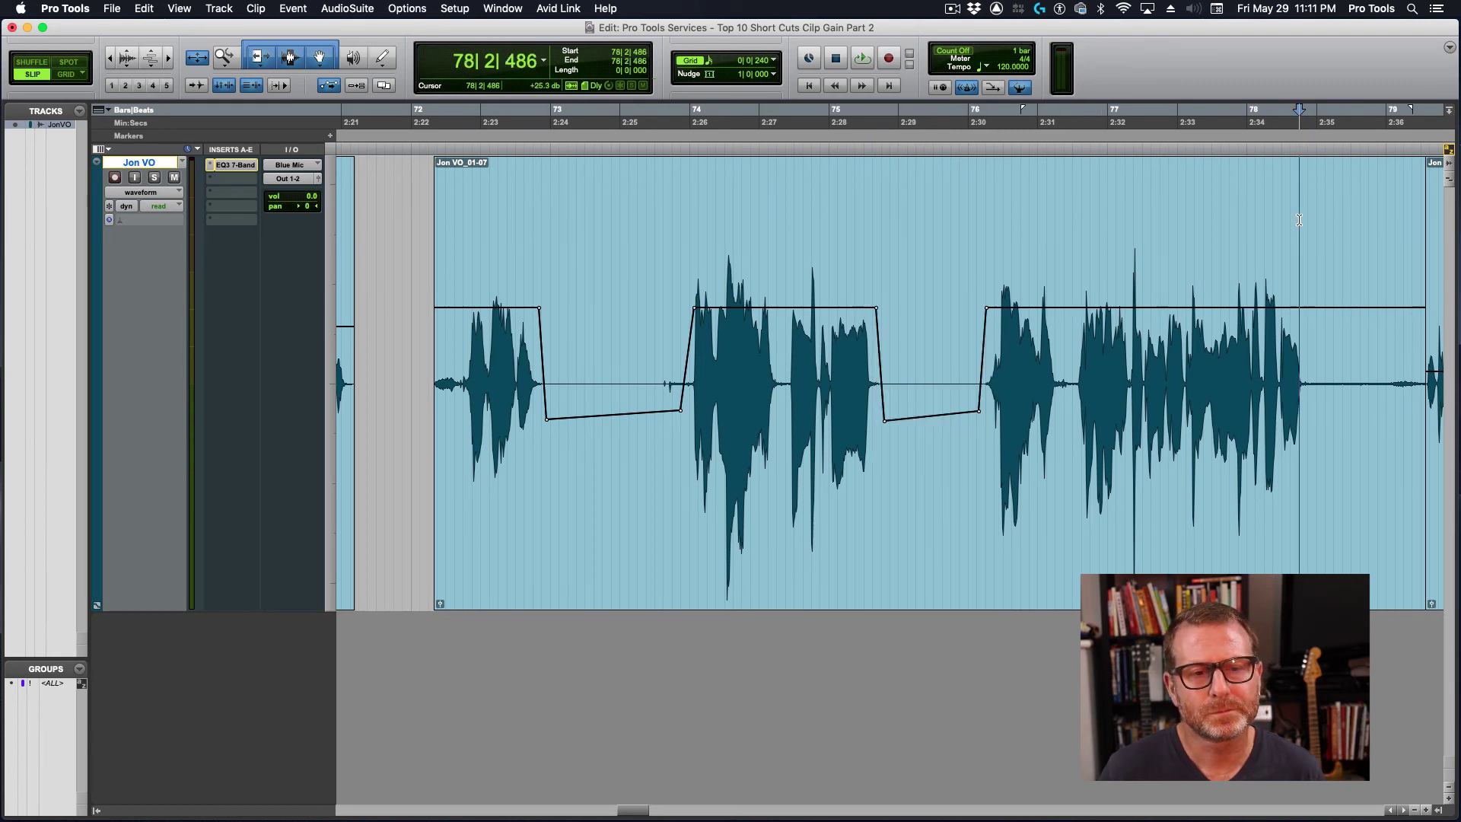
drag(1303, 222, 1427, 232)
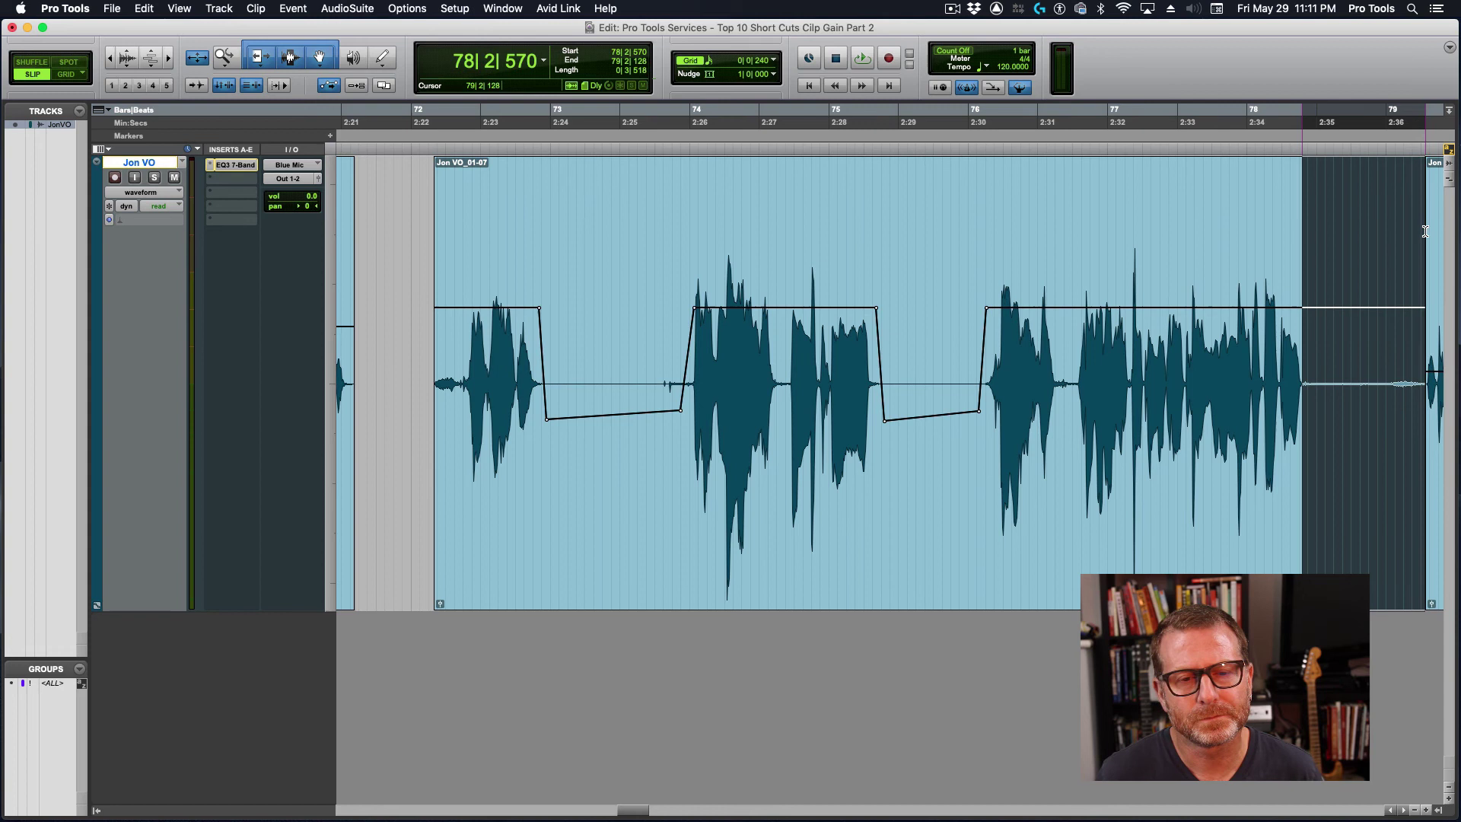
click(1356, 234)
click(1302, 229)
mouse_move(1302, 229)
mouse_down()
mouse_move(1436, 232)
mouse_move(1360, 310)
mouse_move(1361, 361)
mouse_up()
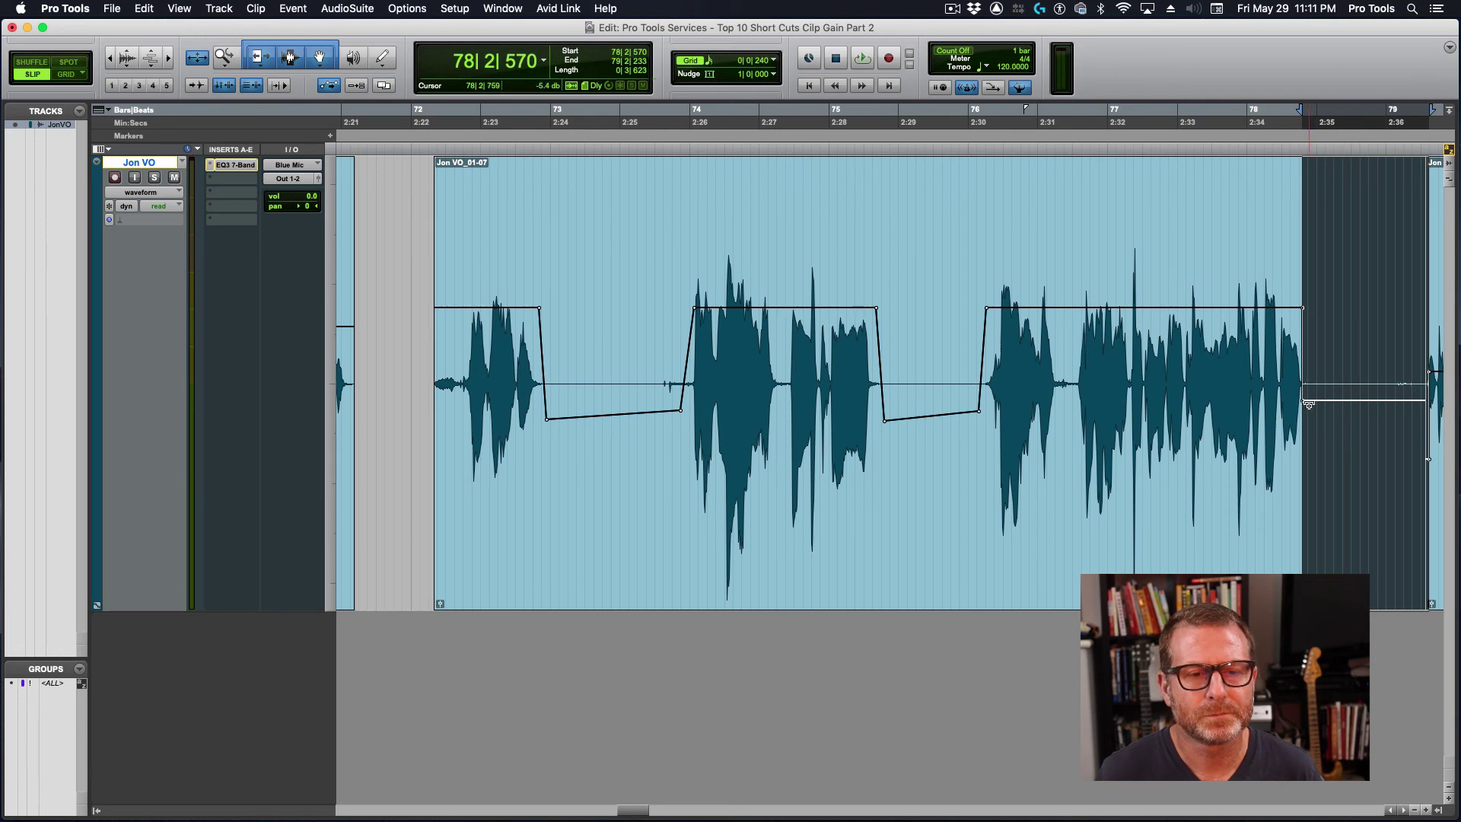
drag(1305, 405, 1310, 402)
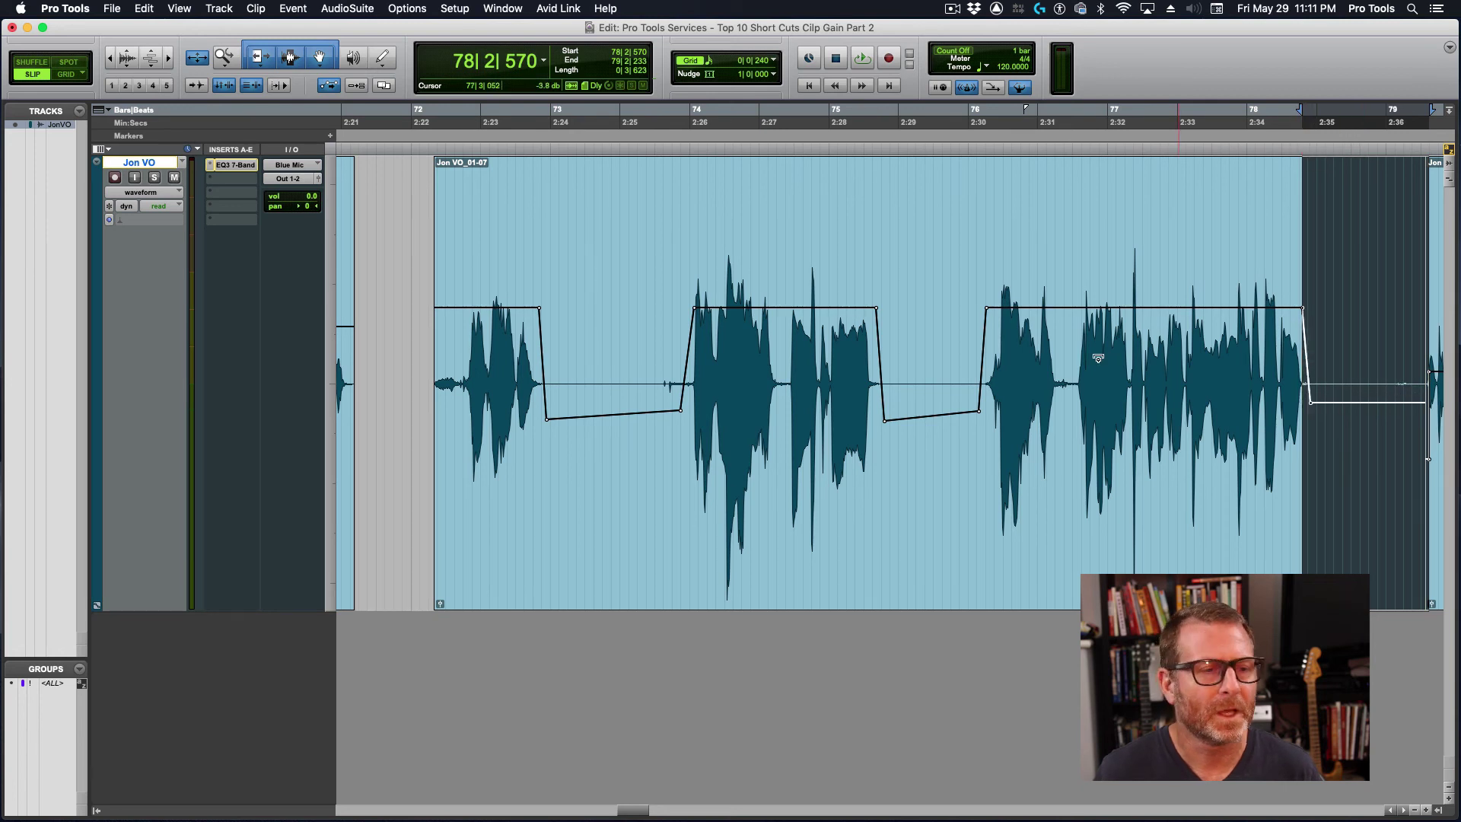
Step: Select the whole Jon VO_01-07 clip and play it to audition the dips
double_click(584, 236)
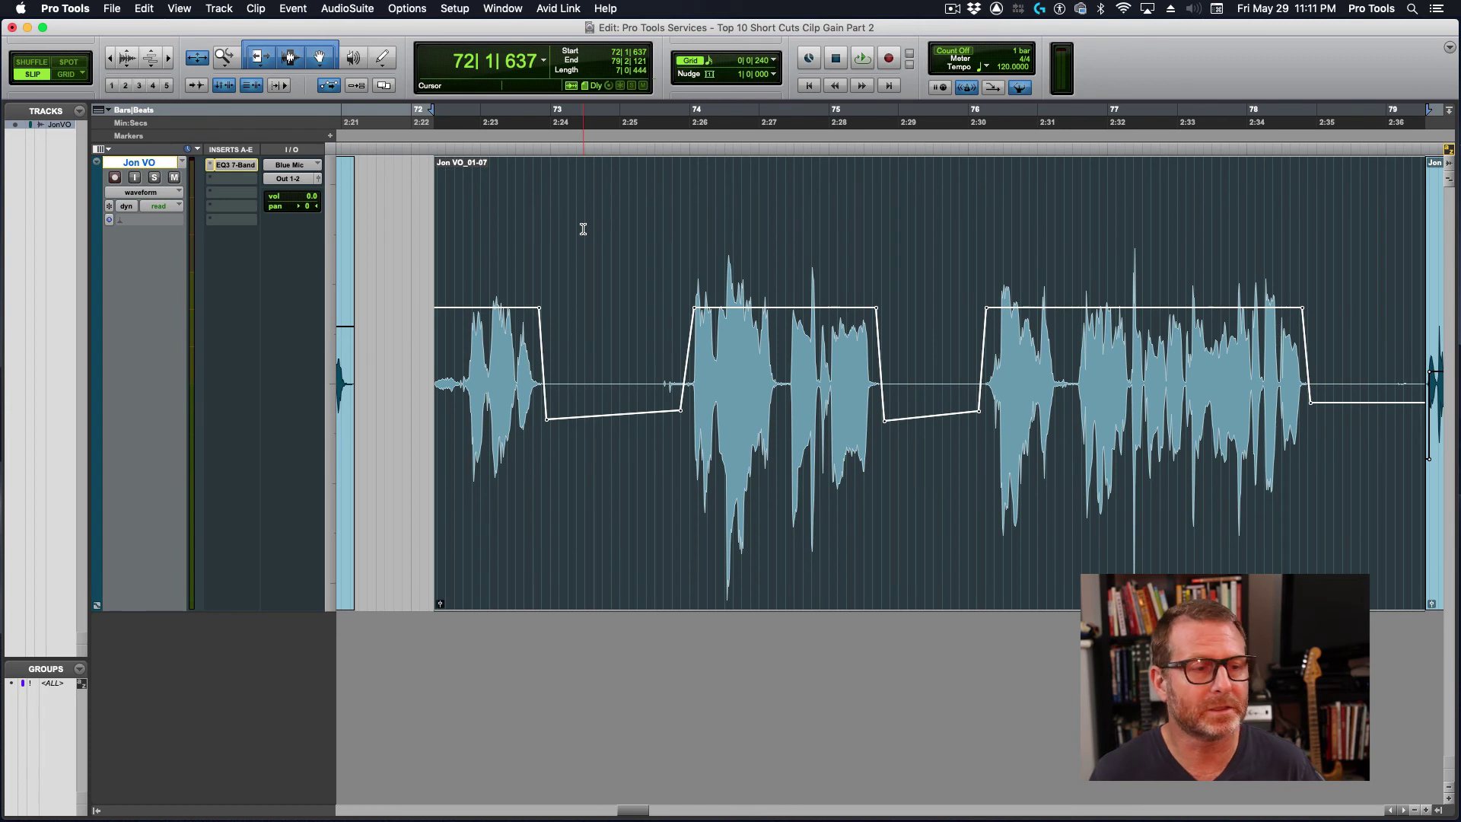
key(space)
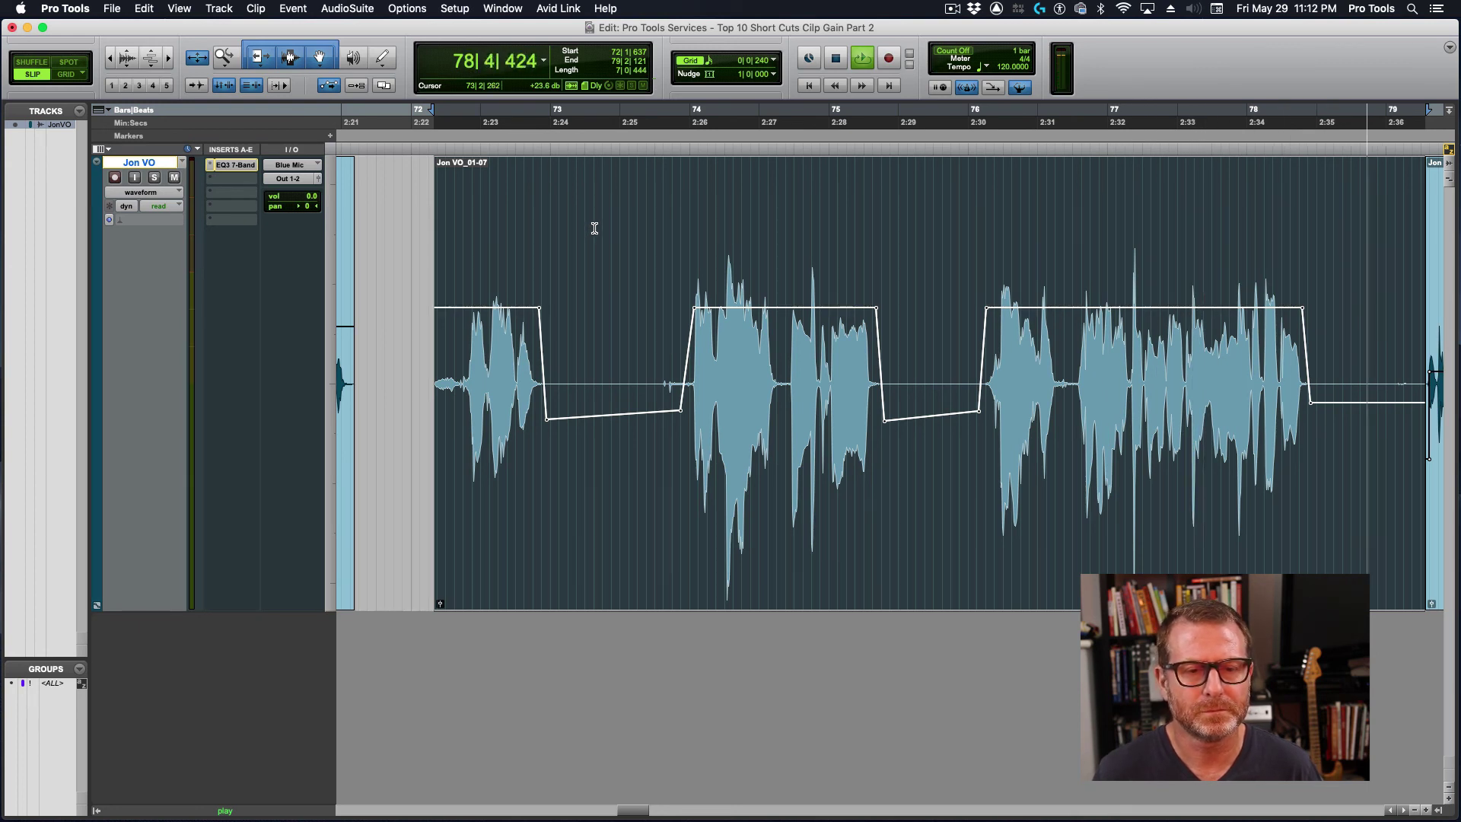
key(space)
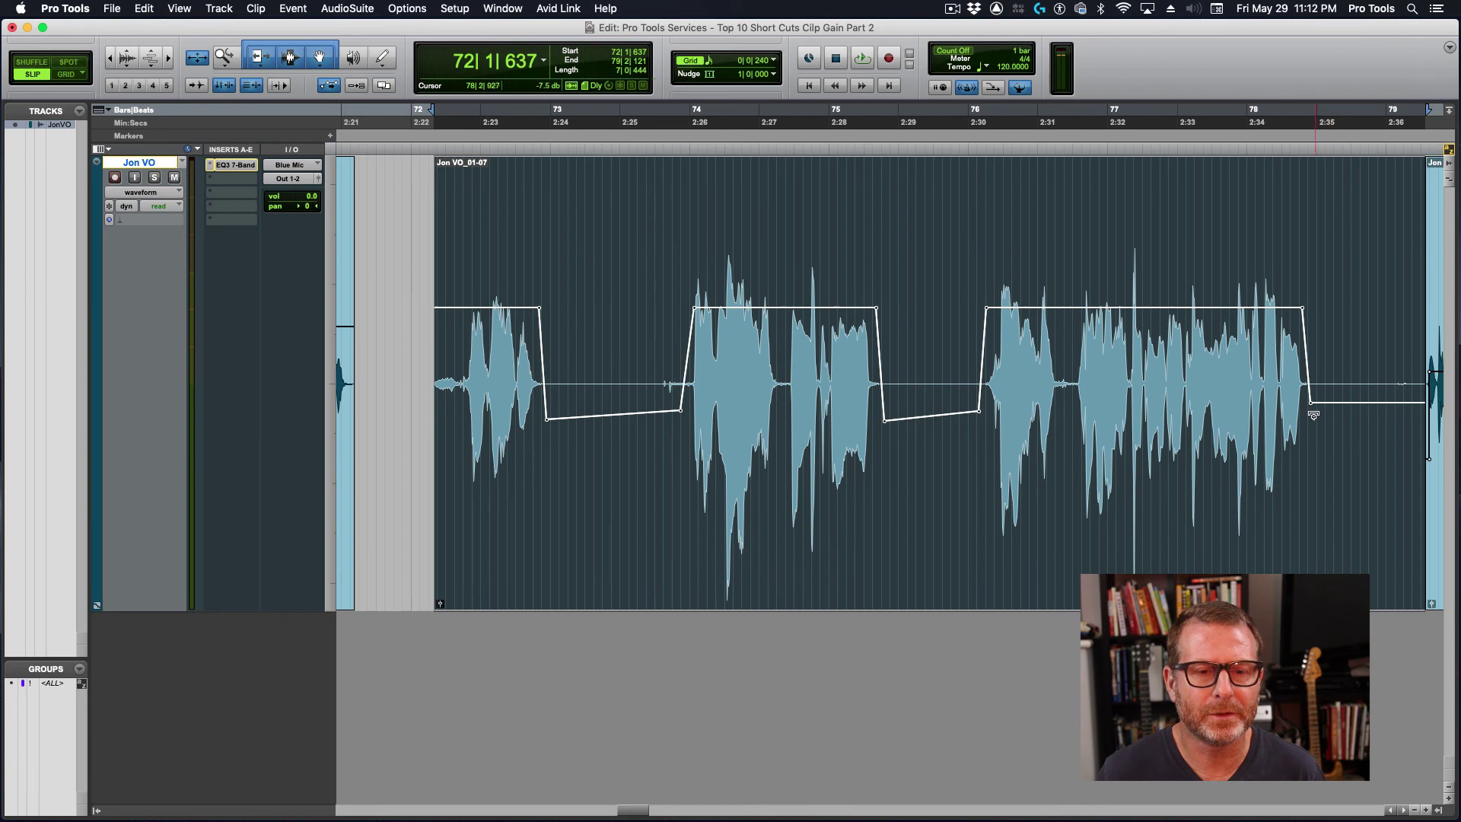
Step: Lower the final pause's dip to about -7 dB and replay from just before it
drag(1313, 407, 1317, 415)
click(1199, 232)
key(space)
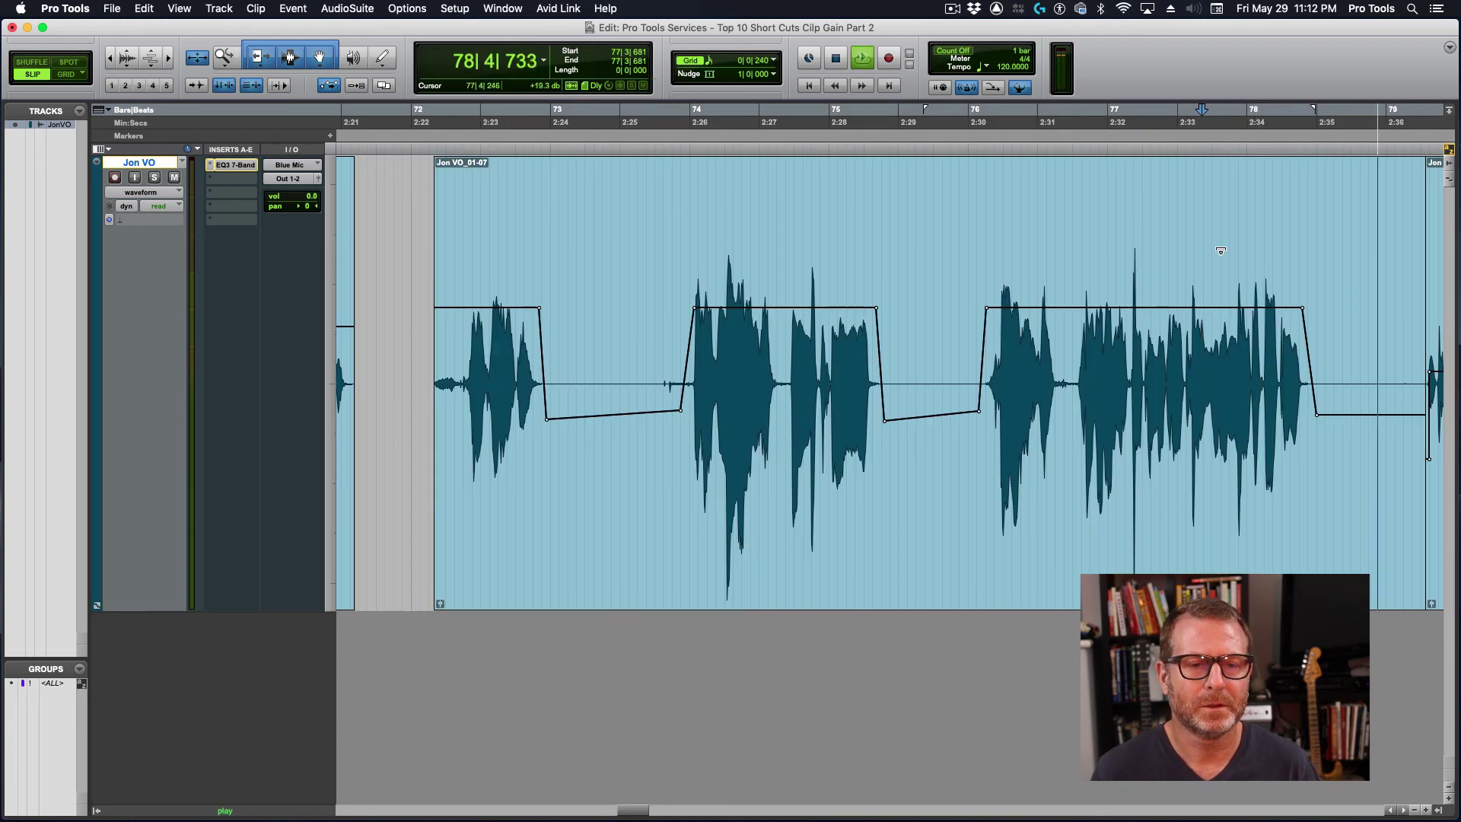
key(space)
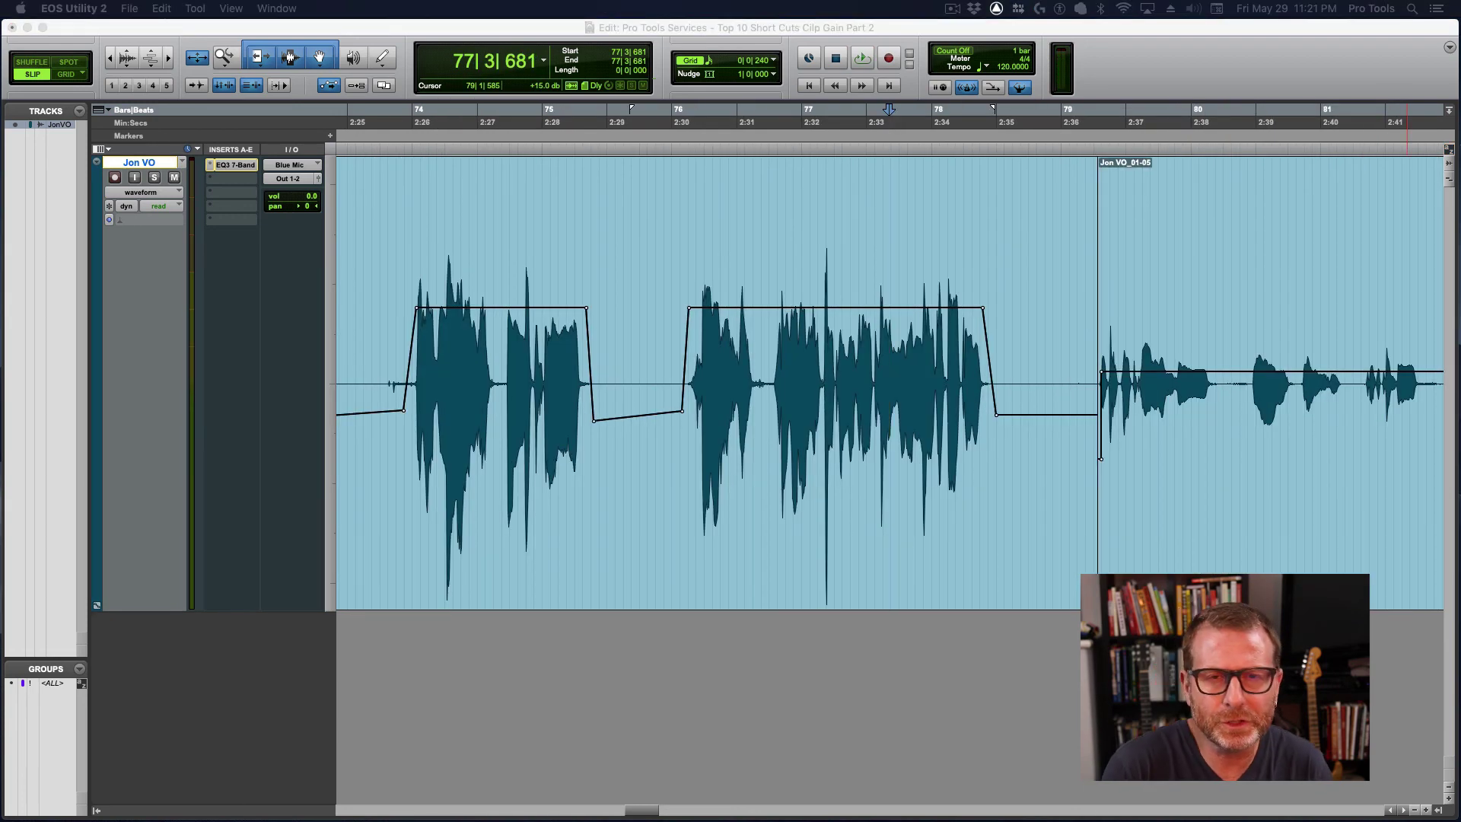